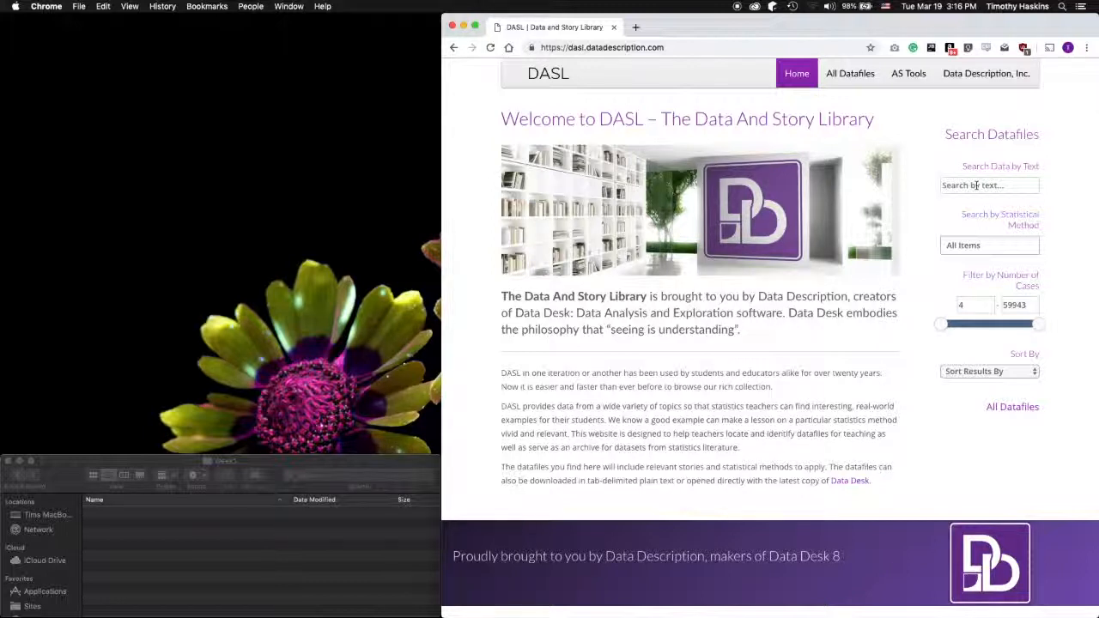
Search DASL datafiles for 'Roller Coasters' and download Coasters 2015 as a .TXT file
left_click(976, 184)
type("Roller Coasters")
key("Return")
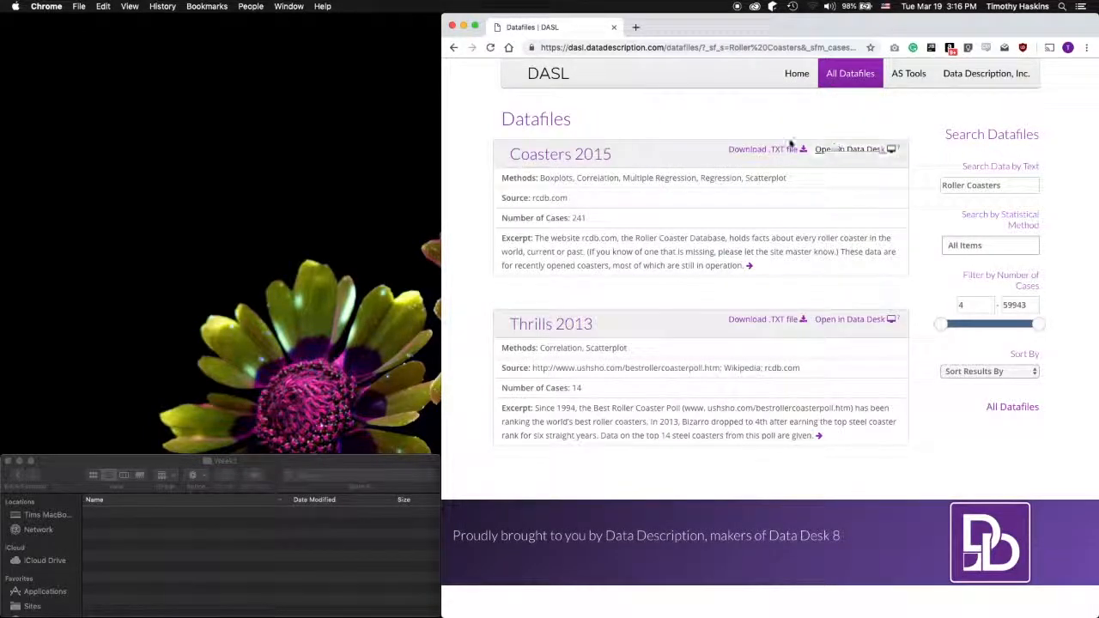
left_click(783, 151)
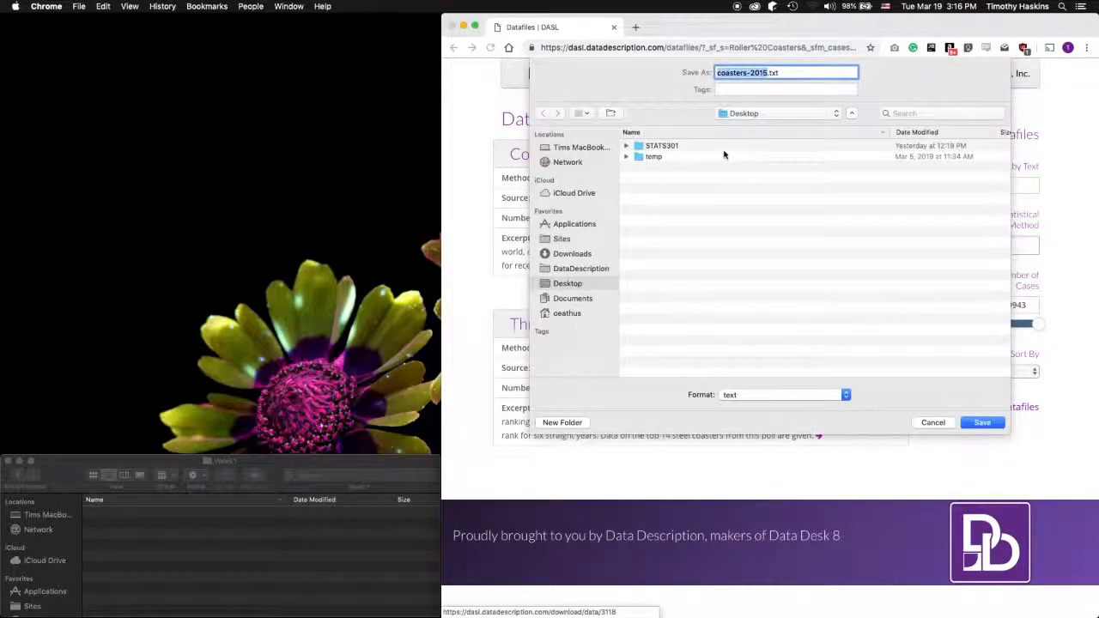
Save coasters-2015.txt into STATS301/Homework/Week1, then bring RStudio to the front
double_click(662, 147)
left_click(652, 148)
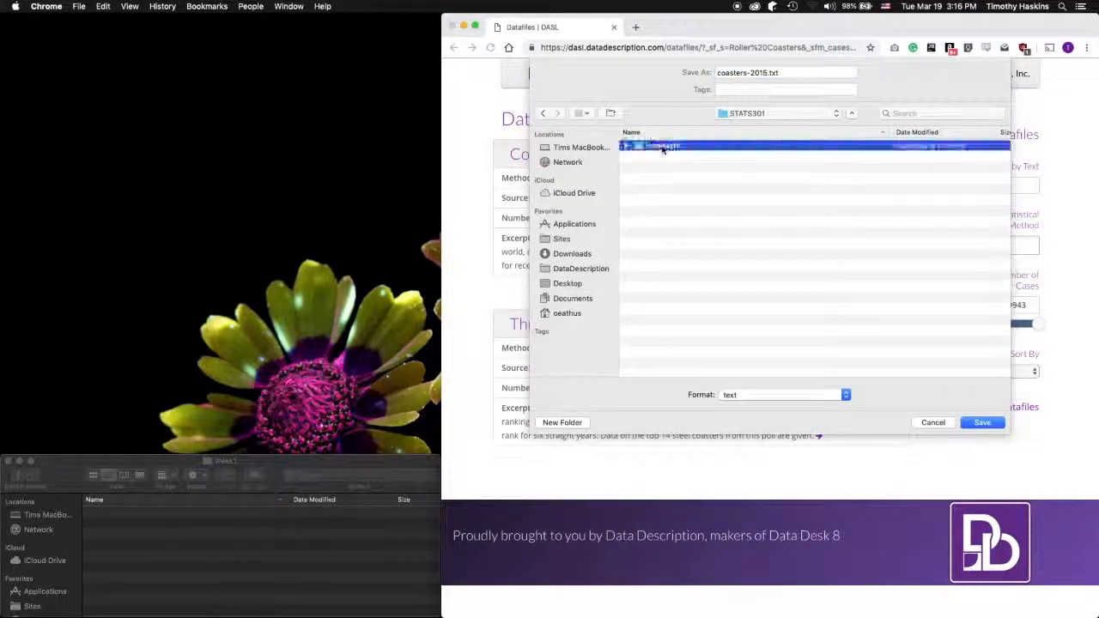
double_click(652, 146)
left_click(657, 147)
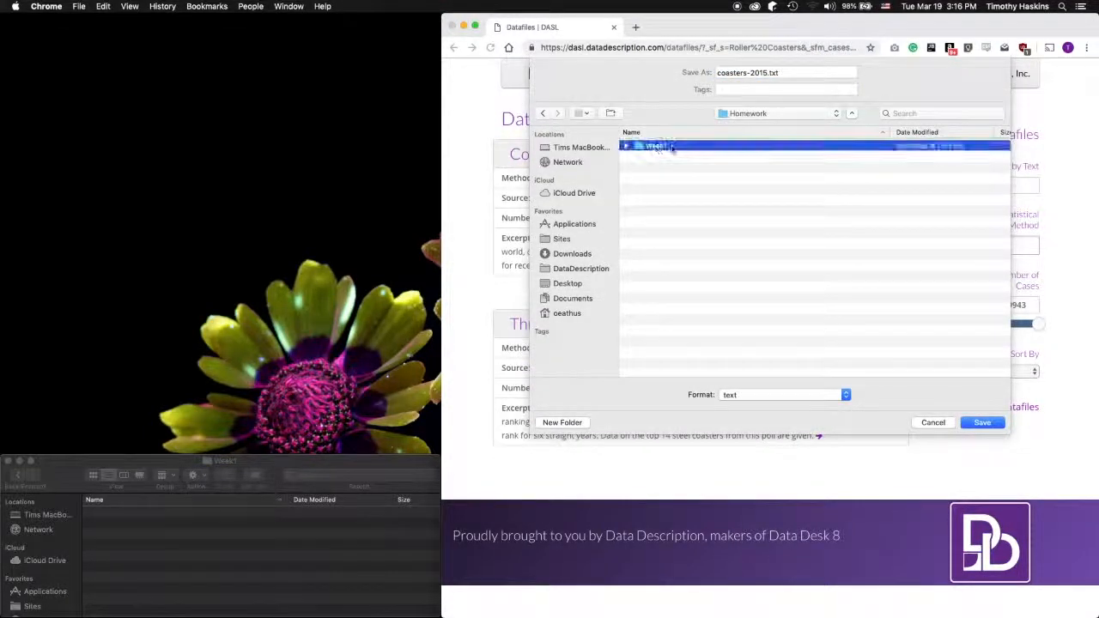
double_click(662, 147)
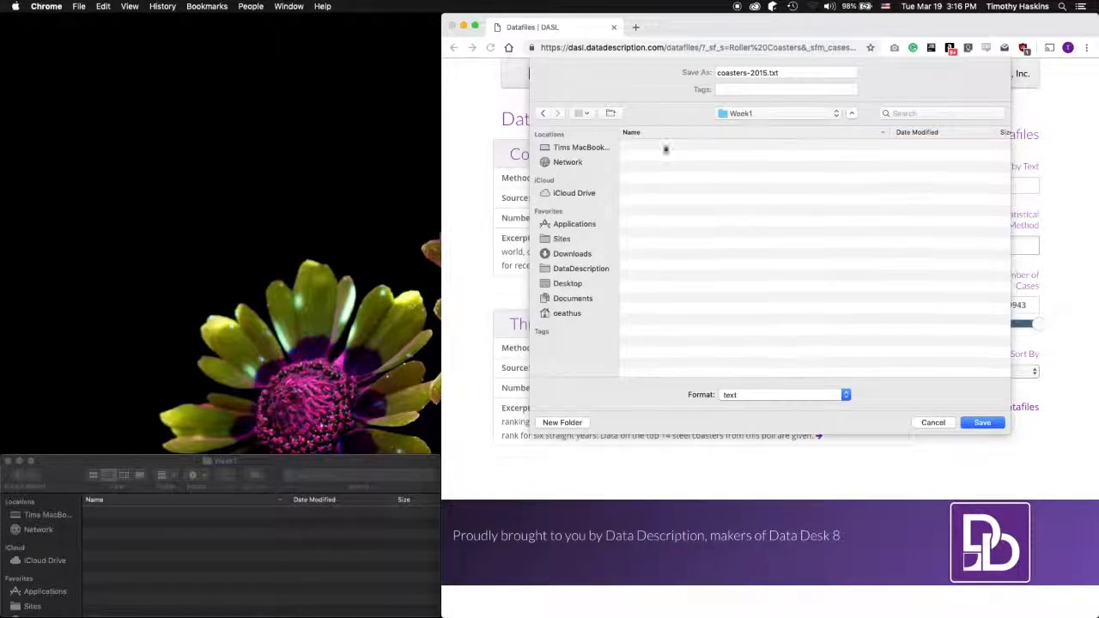
left_click(984, 423)
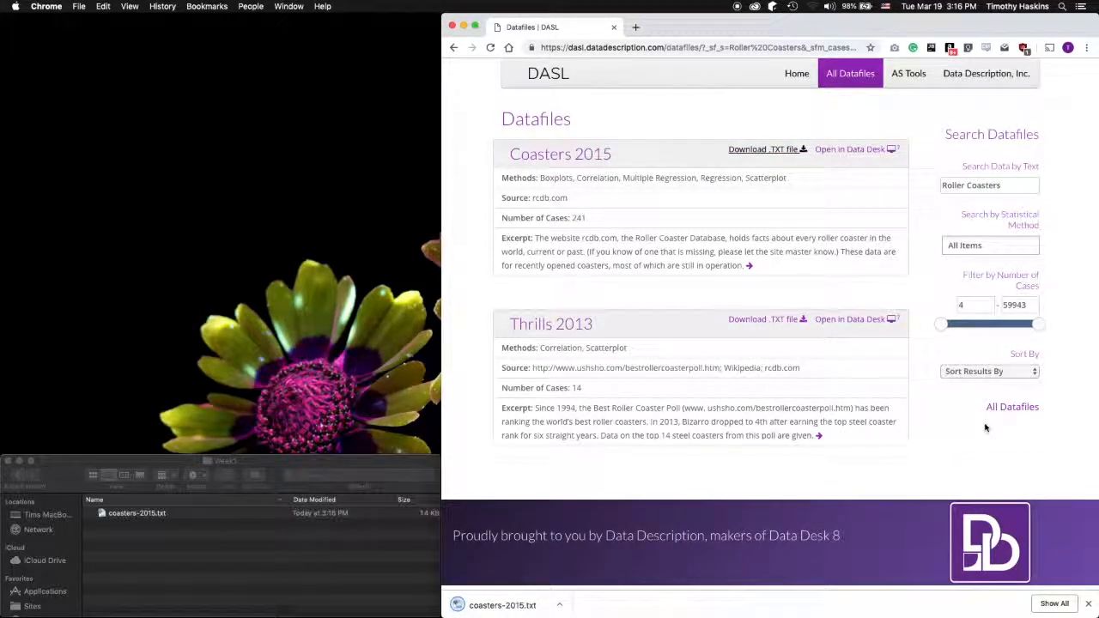
key("super+Tab")
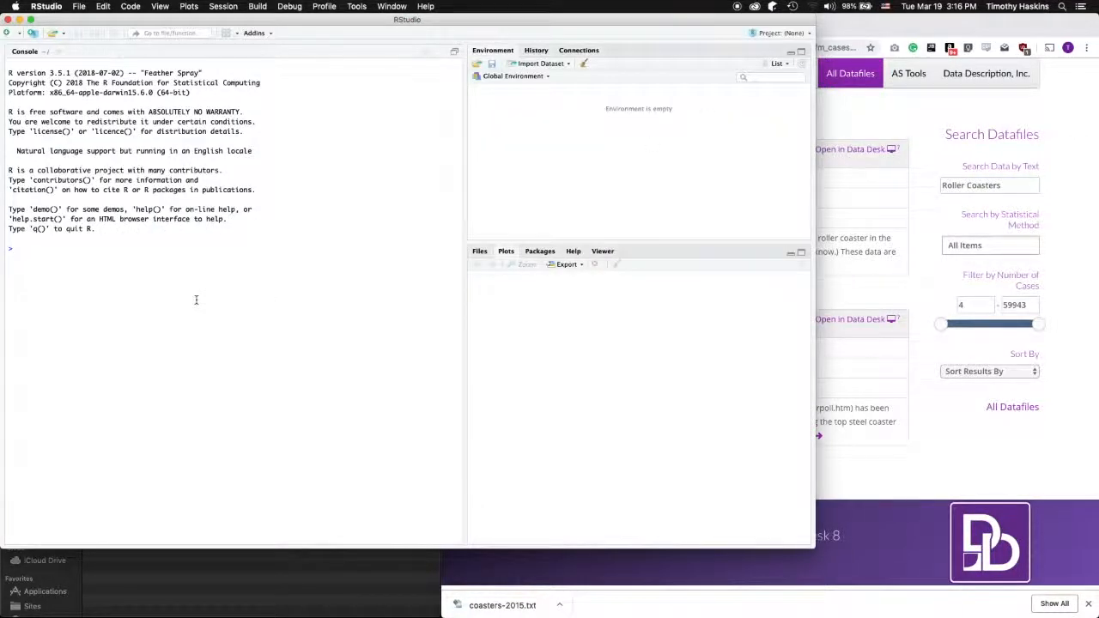
Set the working directory to Desktop/STATS301/Homework/Week1 with setwd() and confirm it with getwd()
type("setwd")
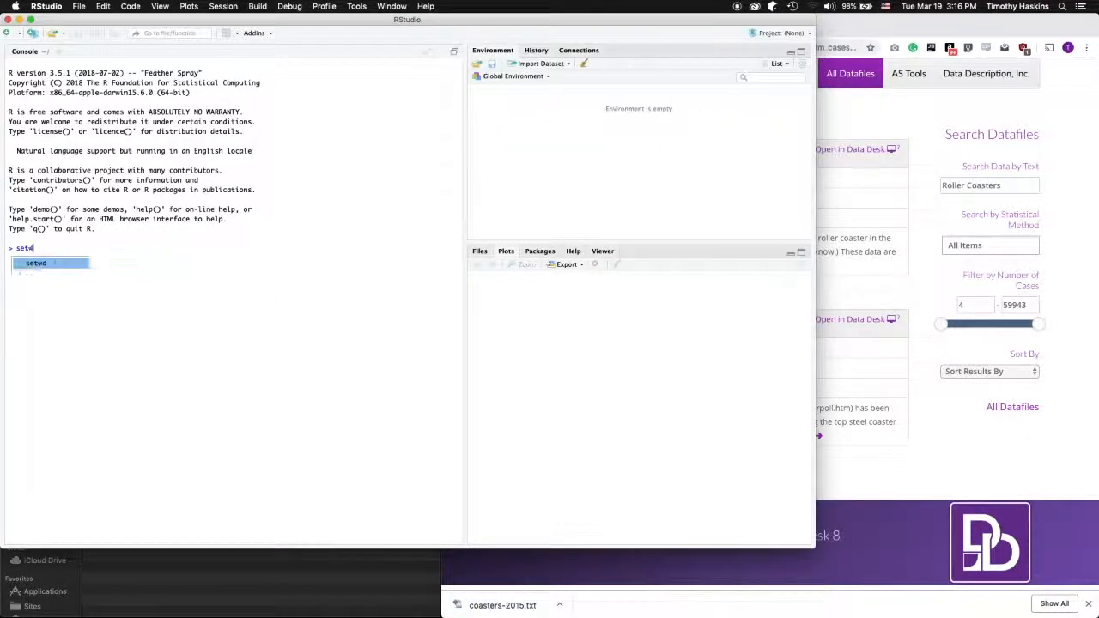
type("(\"/Users")
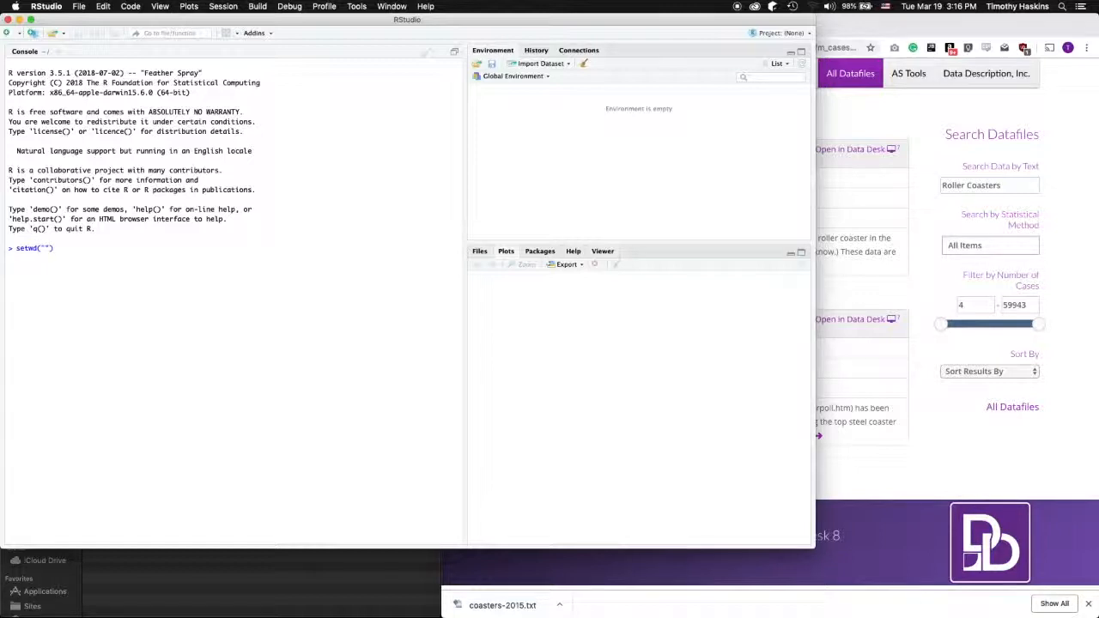
type("/oeathus/")
type("Desktop/")
type("STATS301")
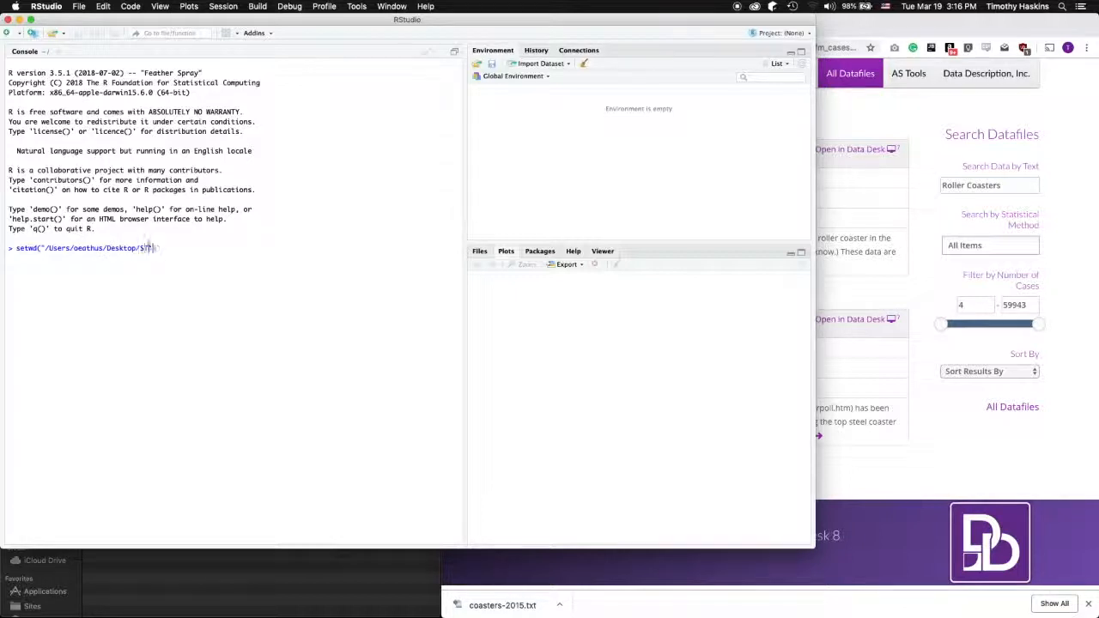
type("/Homew")
type("ork/Week")
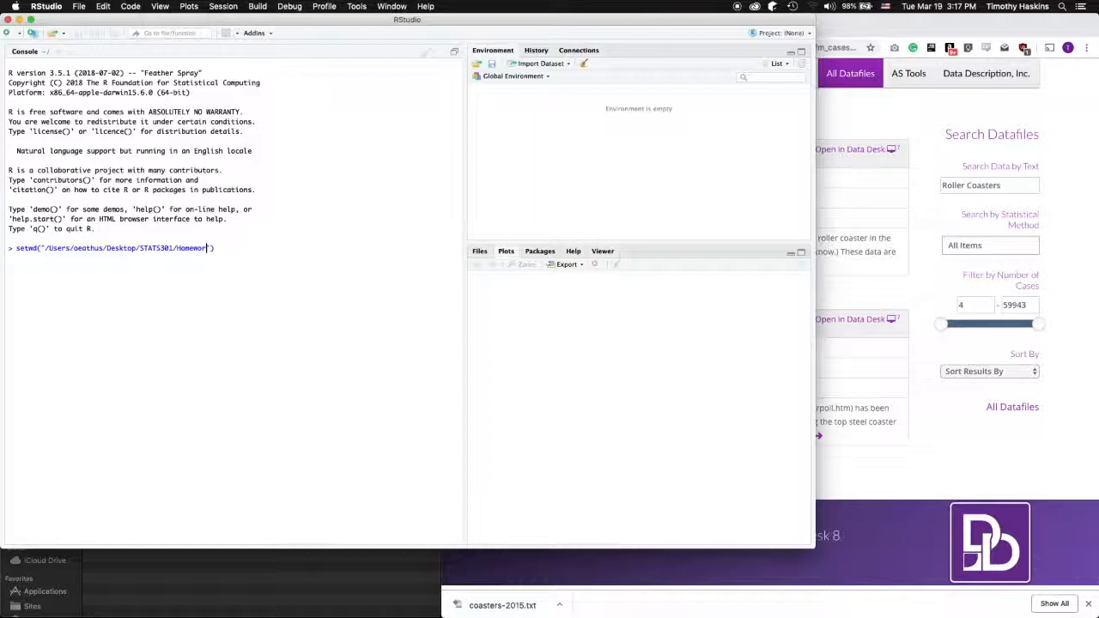
type("1")
key("Return")
type("g")
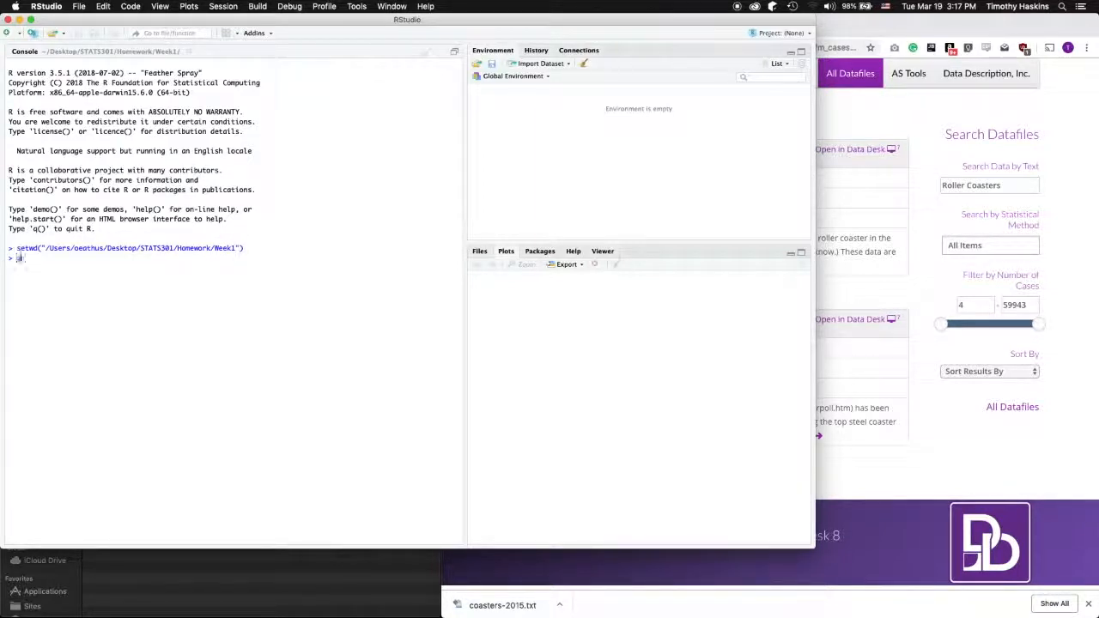
type("etwd()")
key("Return")
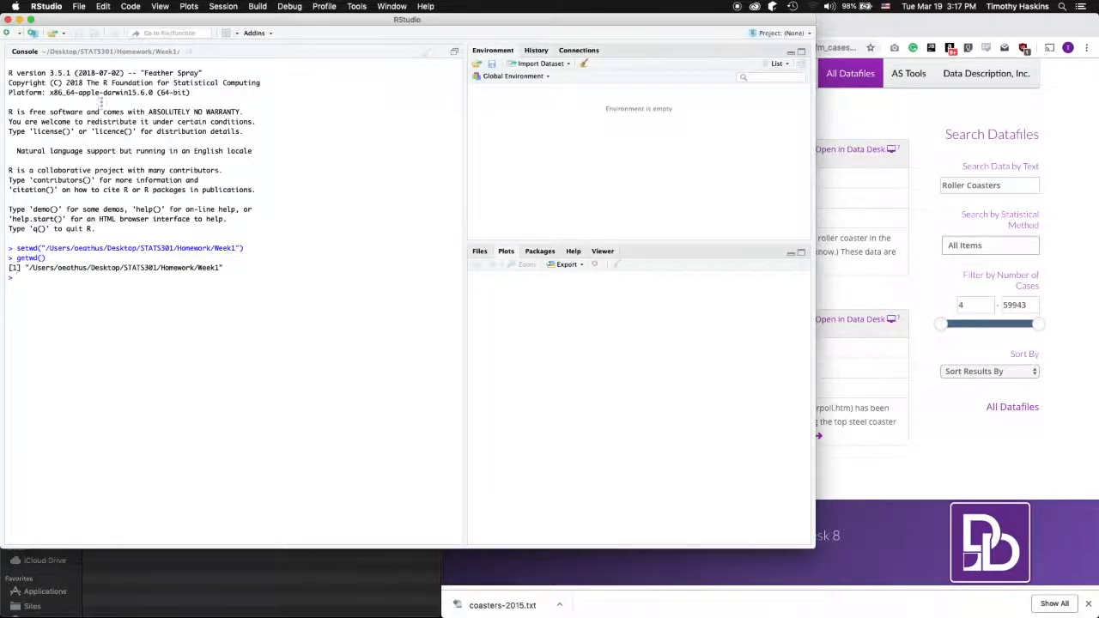
left_click(79, 7)
Create a new R script saved as Correlation.R and begin its first line with 'coasters <- read.table('
mouse_move(88, 20)
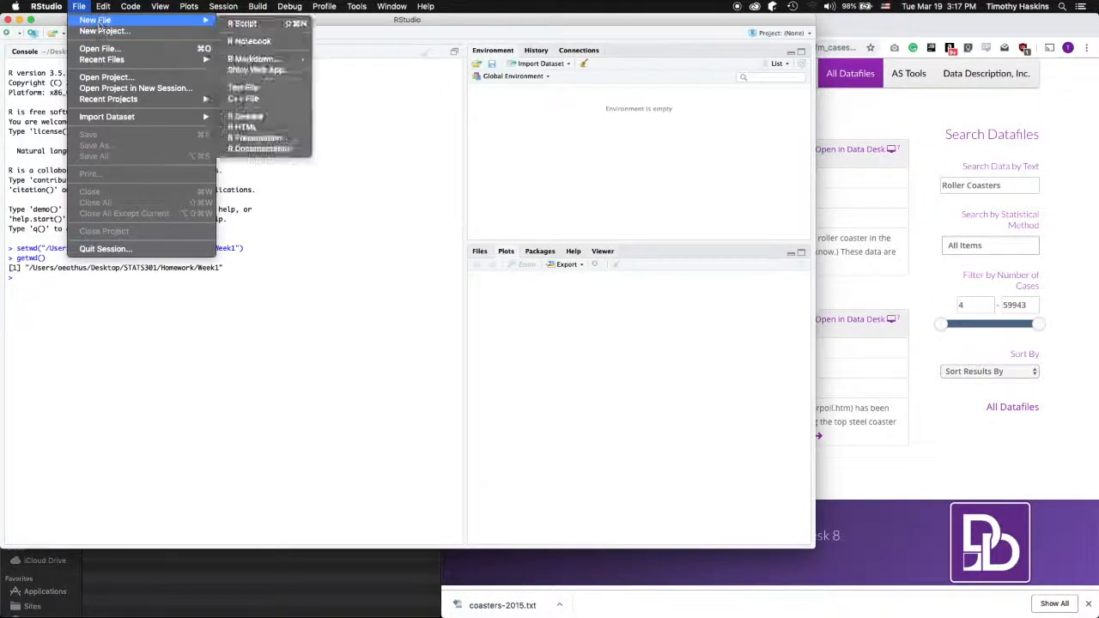
left_click(253, 23)
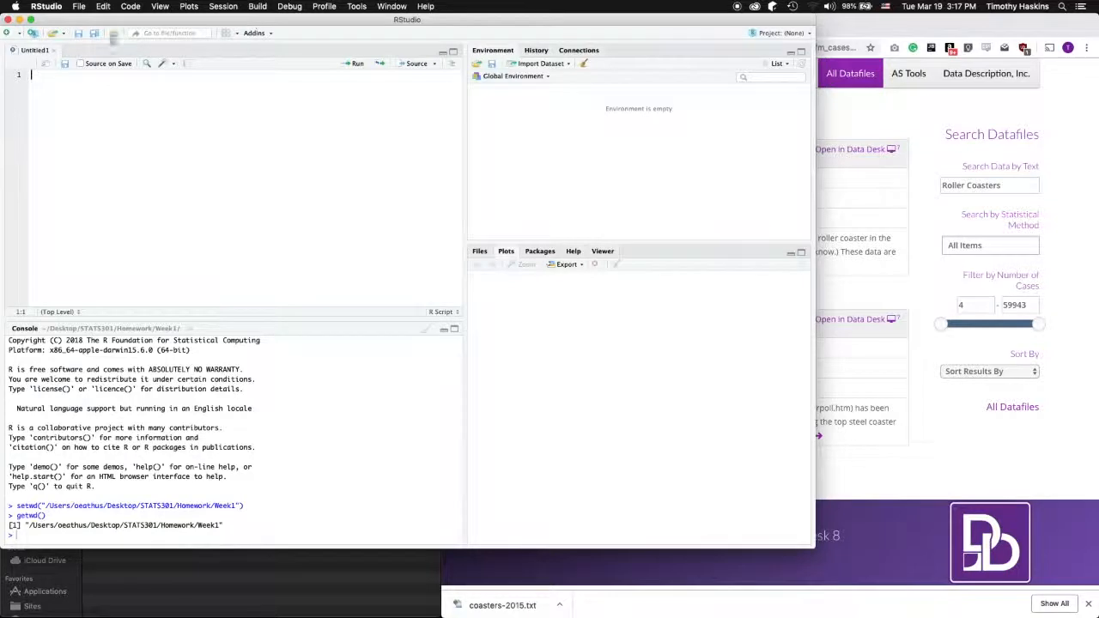
left_click(79, 6)
left_click(112, 165)
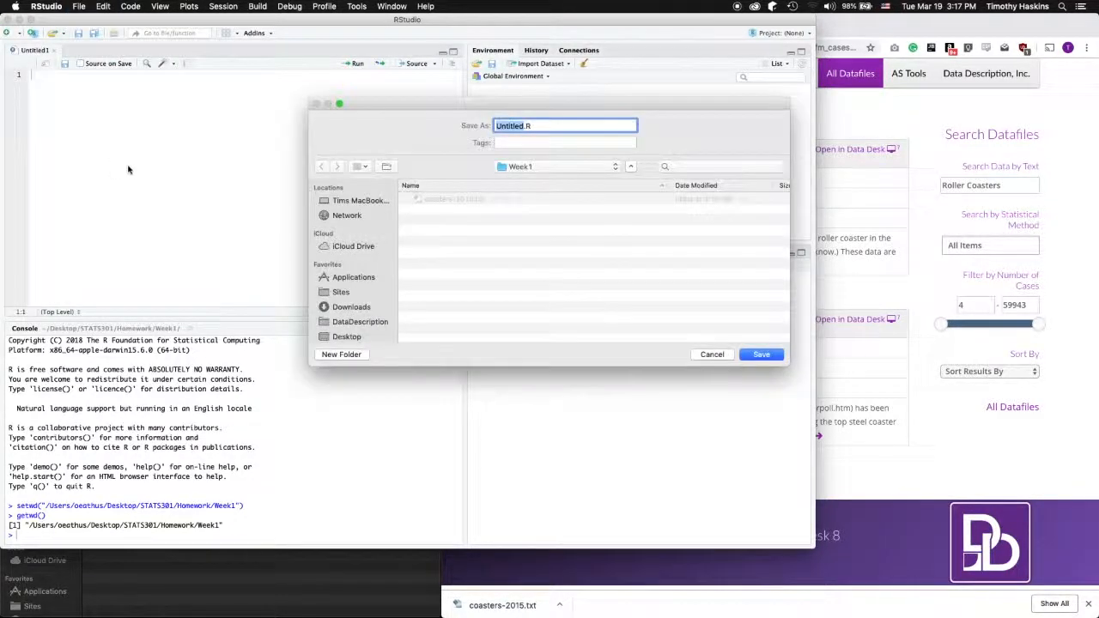
type("Correla")
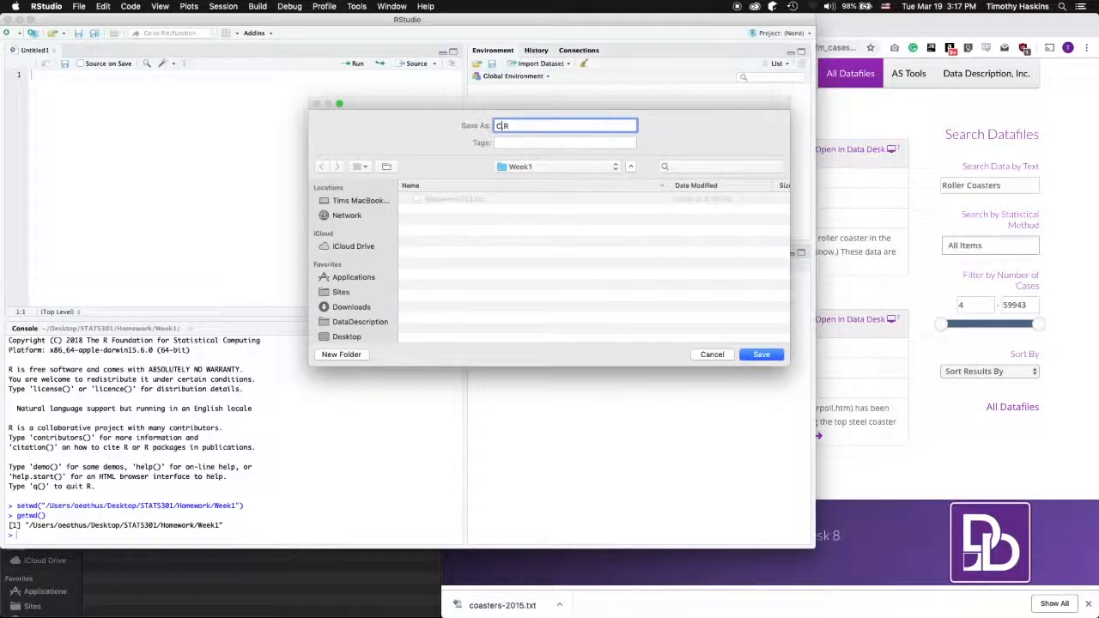
type("tion")
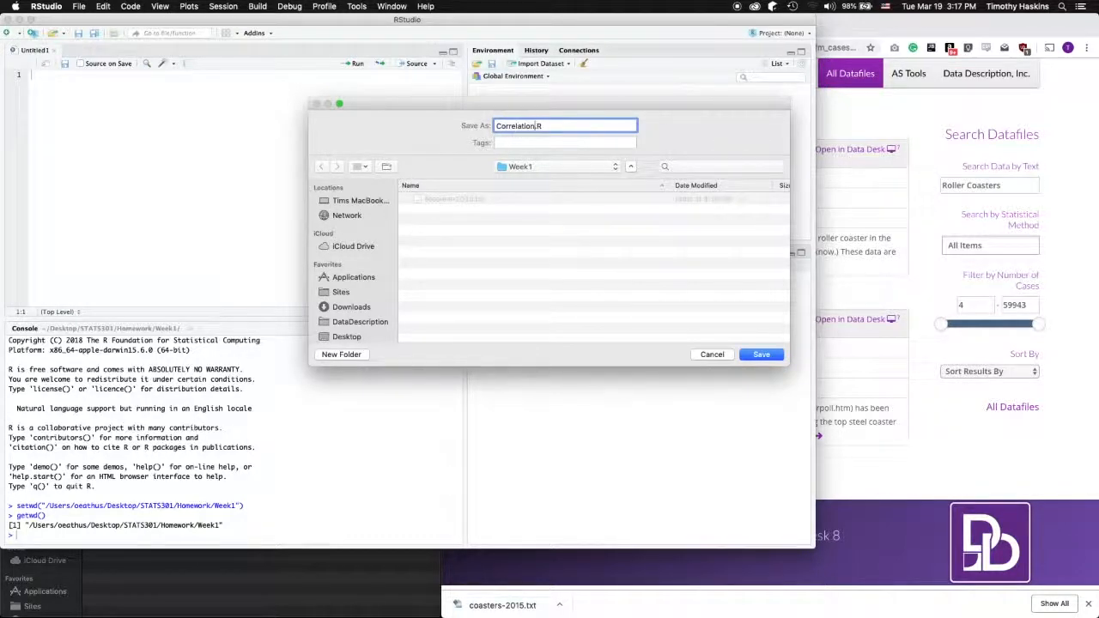
key("Return")
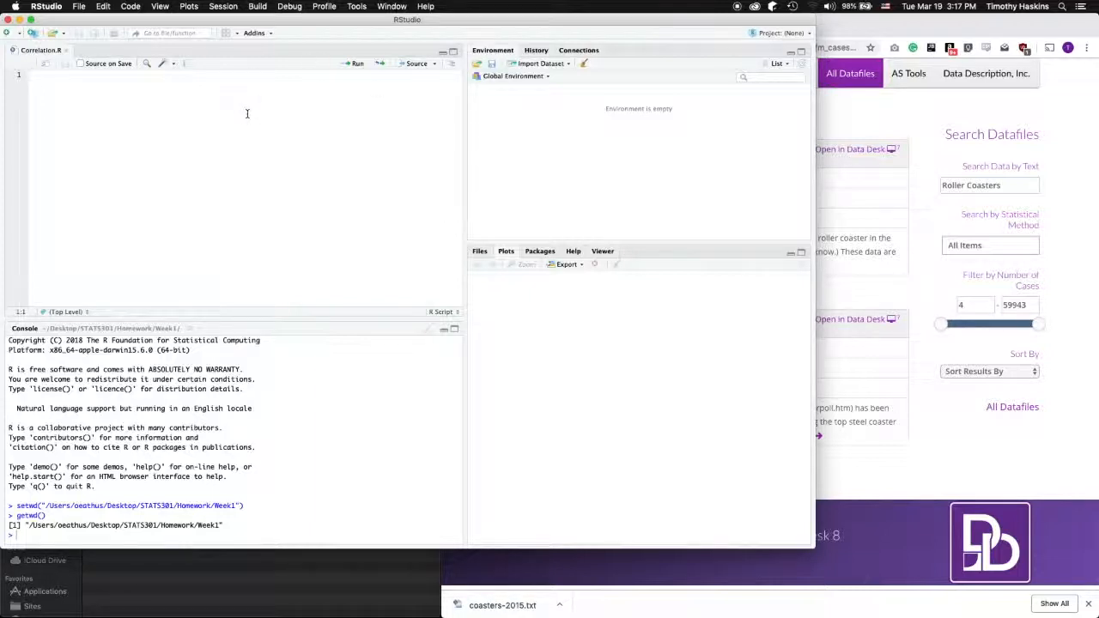
type("coasters")
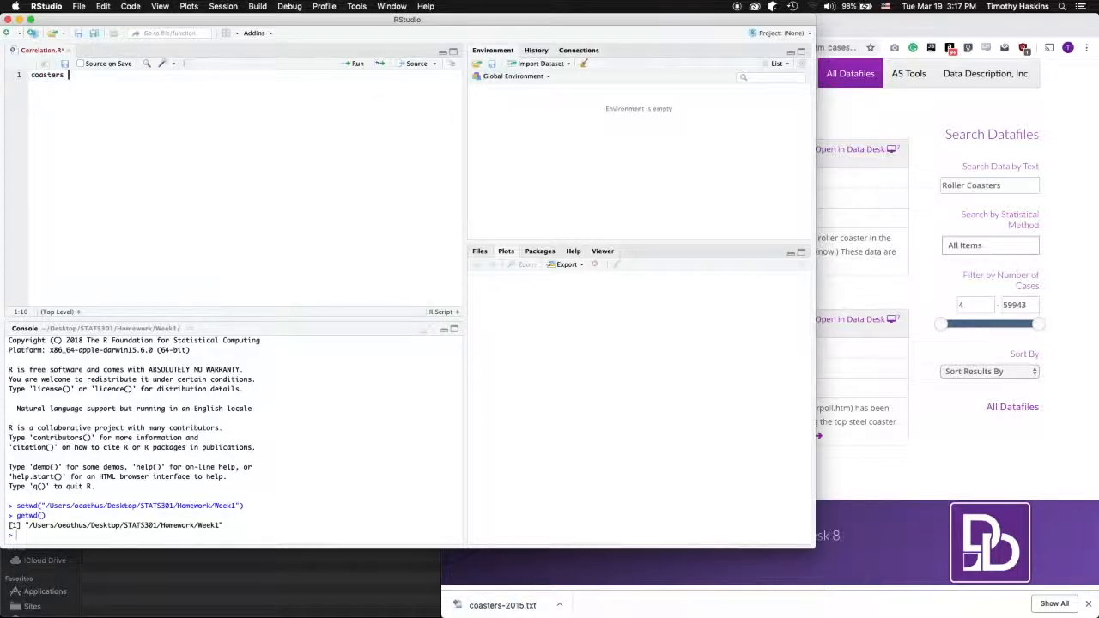
type(" <- read.table(")
Complete read.table with file "coasters-2015.txt", sep "\t", header TRUE and quote, then begin 'correlation <- cor('
key("Return")
type("file")
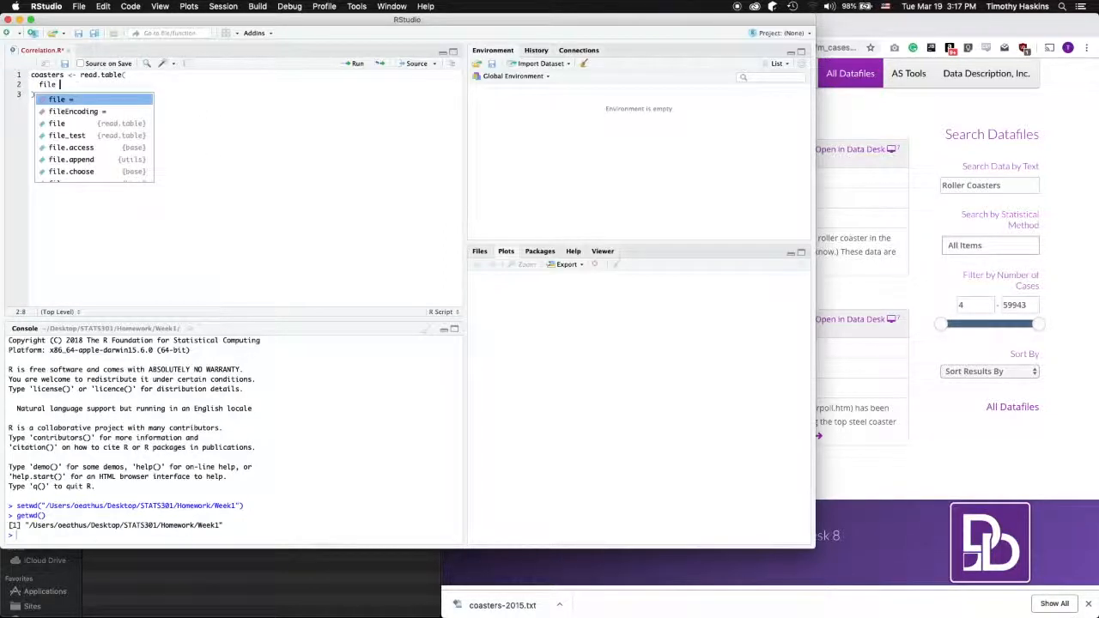
type(" = \"")
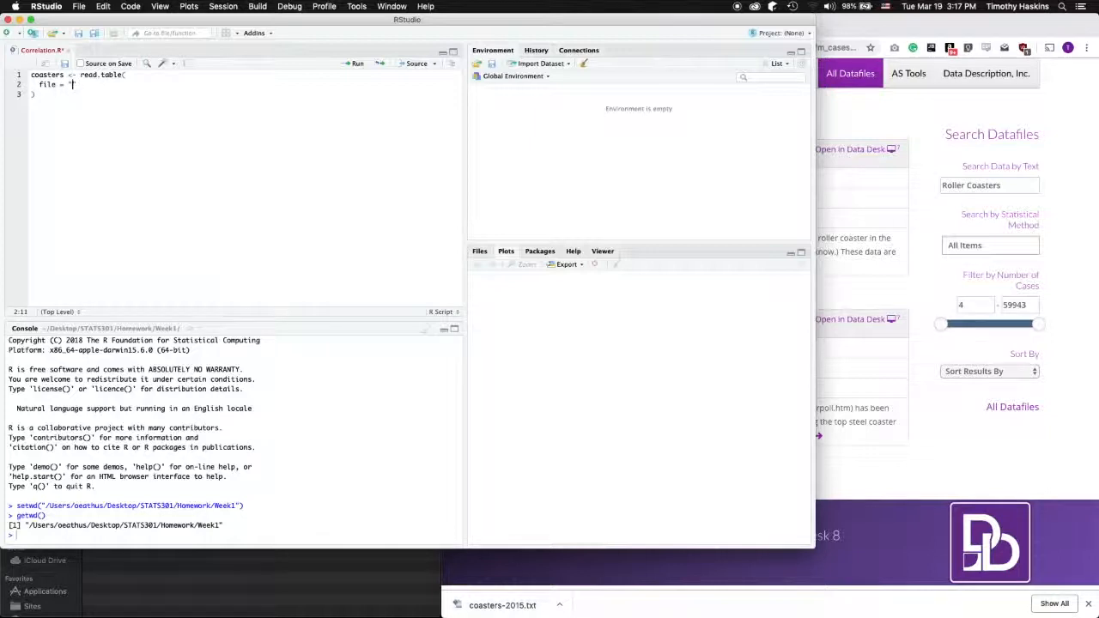
type("coaster")
type("s-2015.txt\",   ")
type("sep = \"")
type("\\t\"")
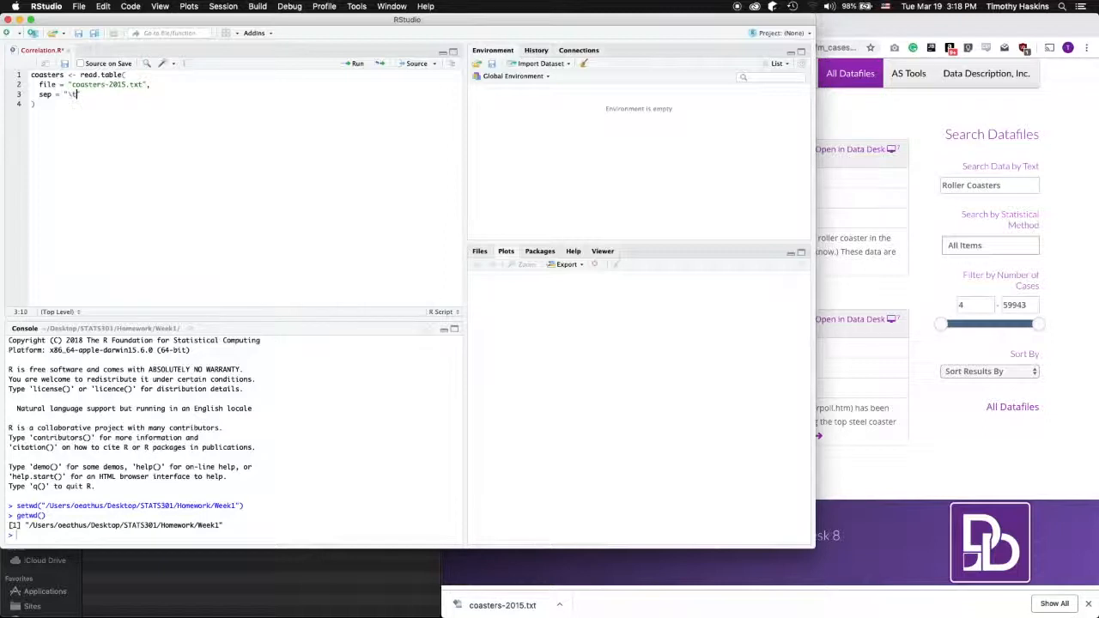
type(",")
key("Return")
type("header = TRUE,")
key("Return")
type("quote = \"")
key("Down")
key("Return")
key("Return")
type("correlation <- cor(")
Pass cor() a data.frame of coasters$Speed, Height, Drop, Length and Duration
key("Return")
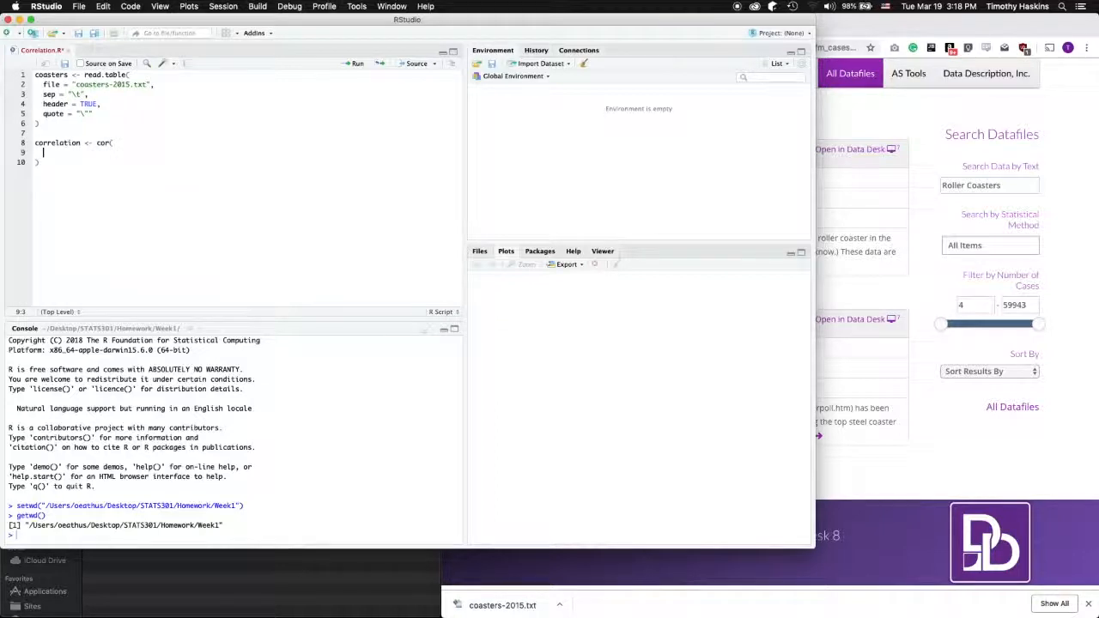
type("data.fra")
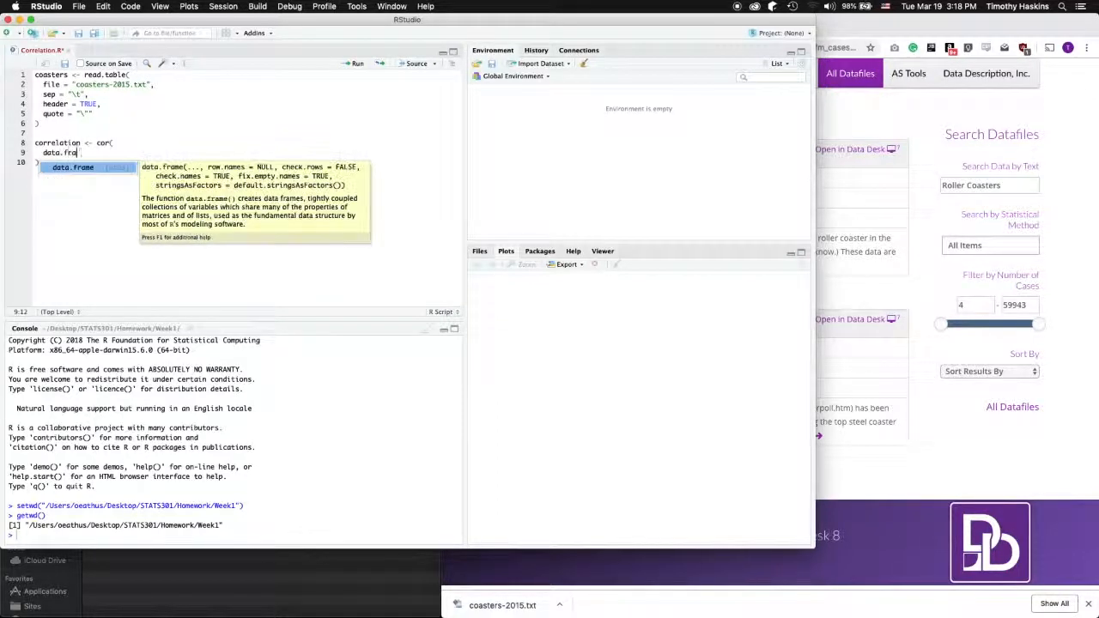
key("Tab")
key("Return")
type("coa")
key("Tab")
type("$Speed,")
key("Return")
type("coasters$")
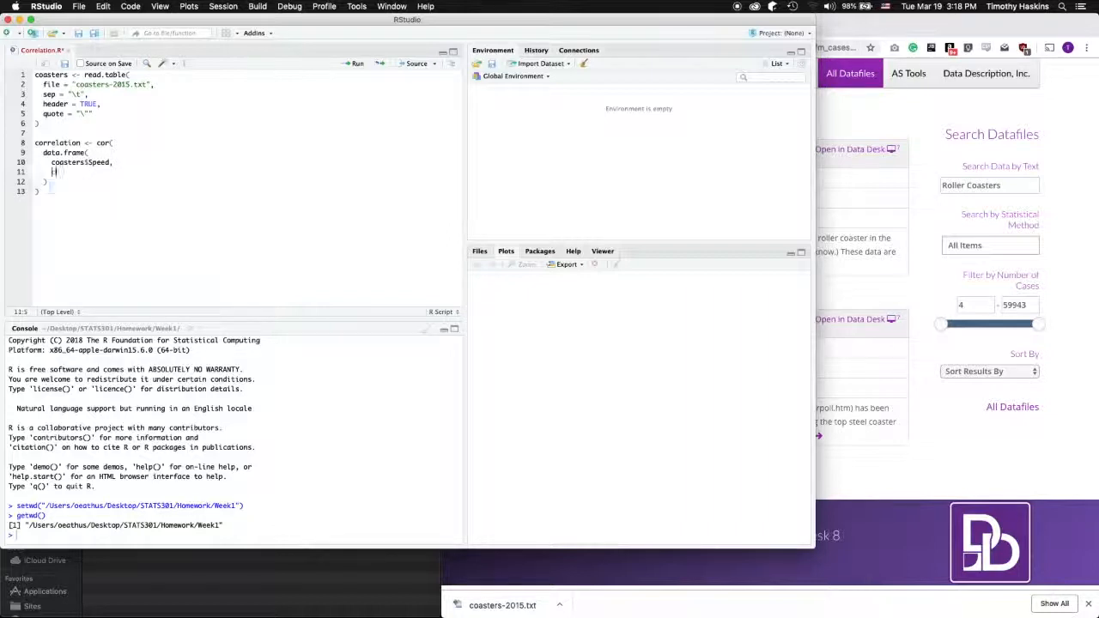
type("Height,")
key("Return")
type("coasters$Drop,")
key("Return")
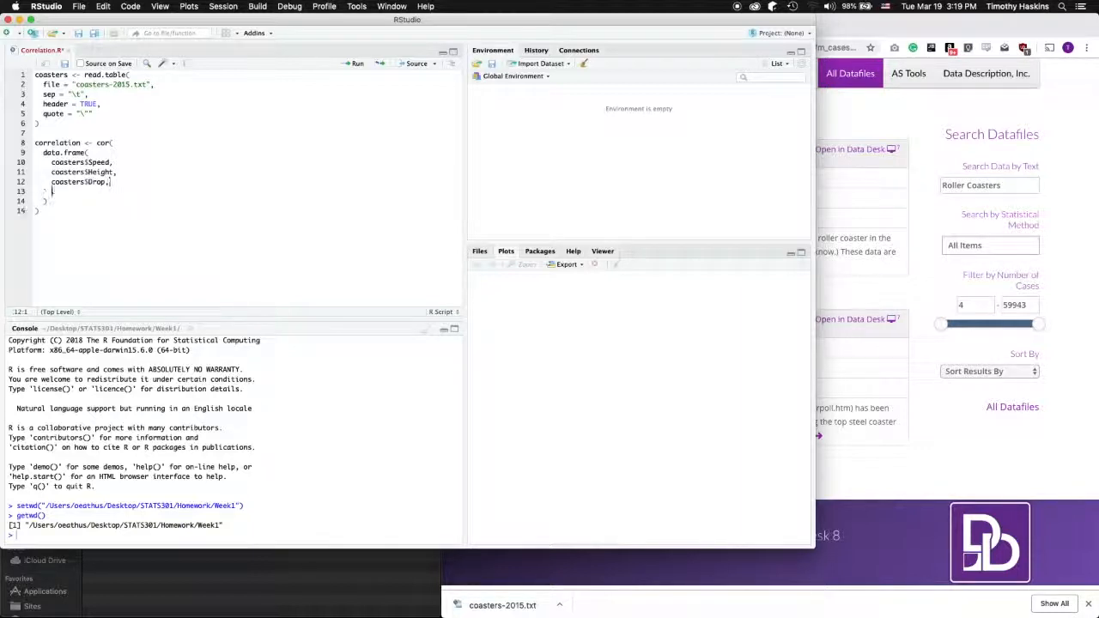
type("coasters$Length,")
key("Return")
type("coasters")
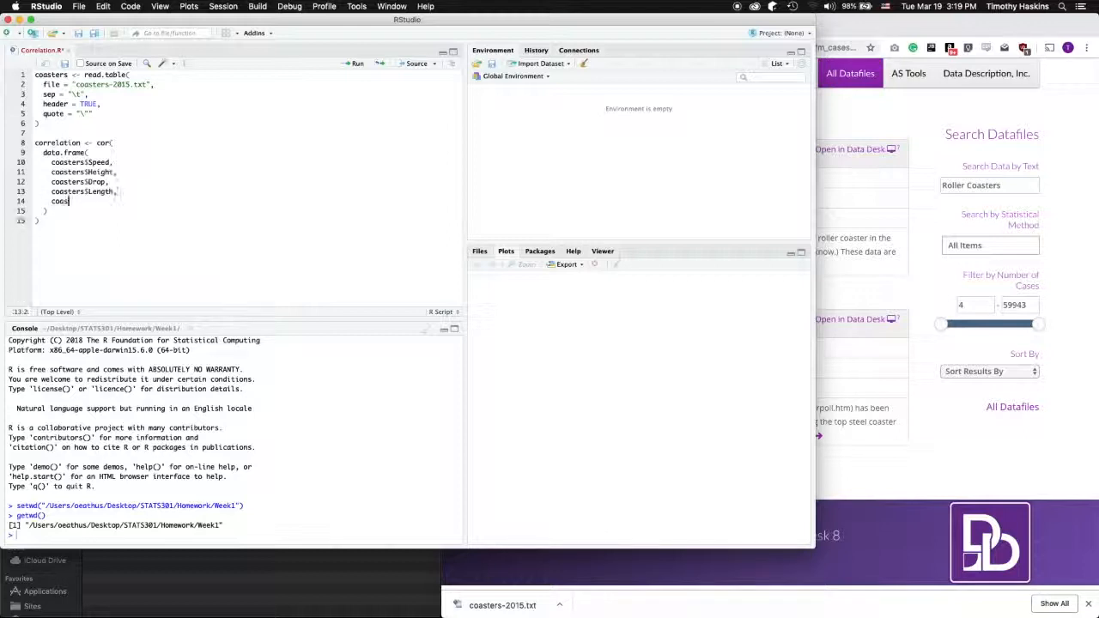
type("$Duration")
Add use = "pairwise.complete.obs" to cor() and a print(correlation) line below
key("Down")
type(", use = \"pairwise.complete.obs")
key("Down")
key("Return")
key("Return")
type("print")
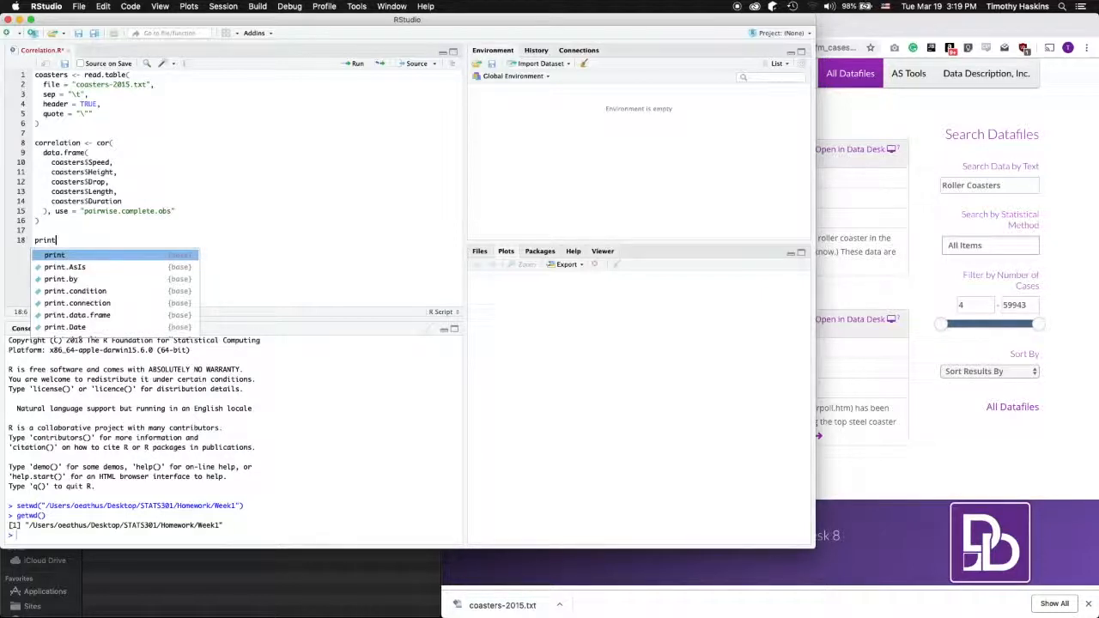
type("(correlati")
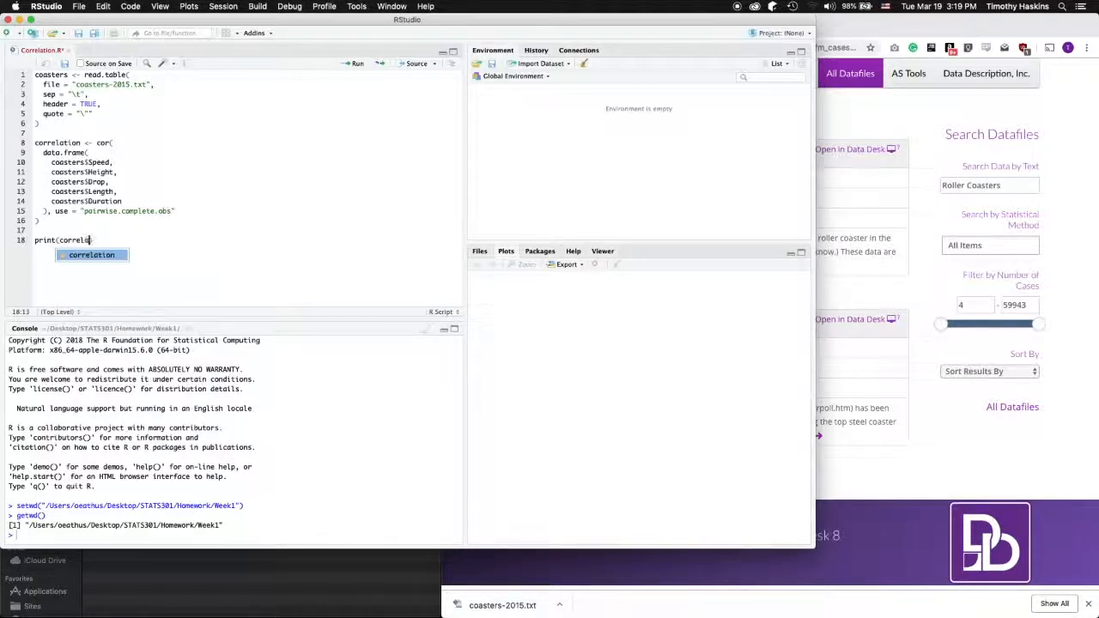
type("on")
key("Right")
key("Return")
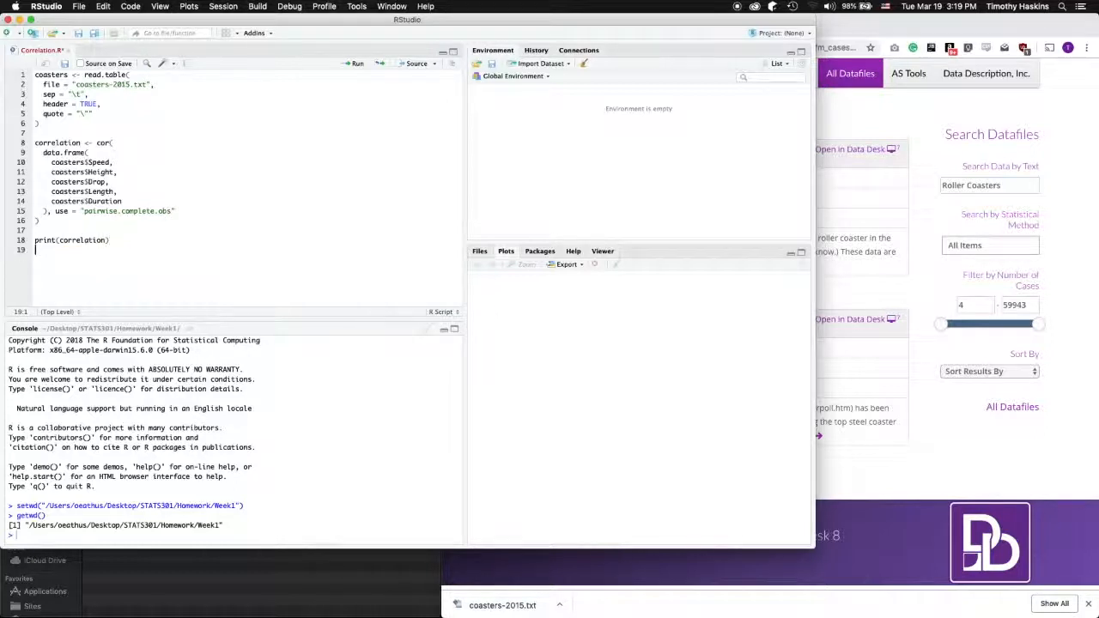
Save and source Correlation.R to print the 5×5 correlation matrix, close the tab, and quit RStudio
left_click(93, 33)
left_click(414, 65)
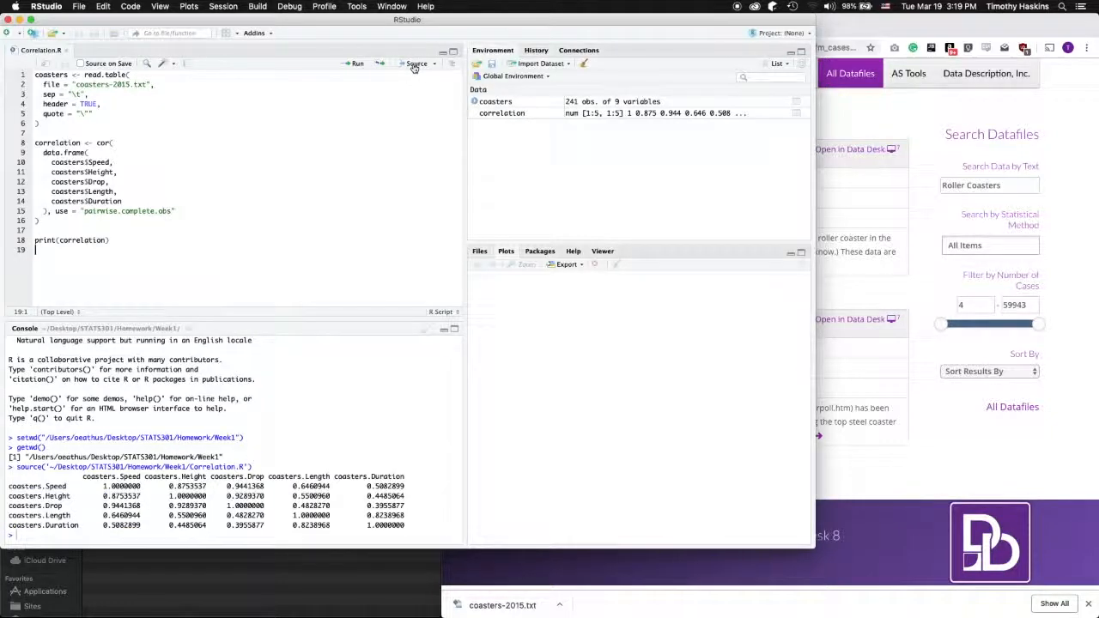
left_click(66, 53)
left_click(47, 6)
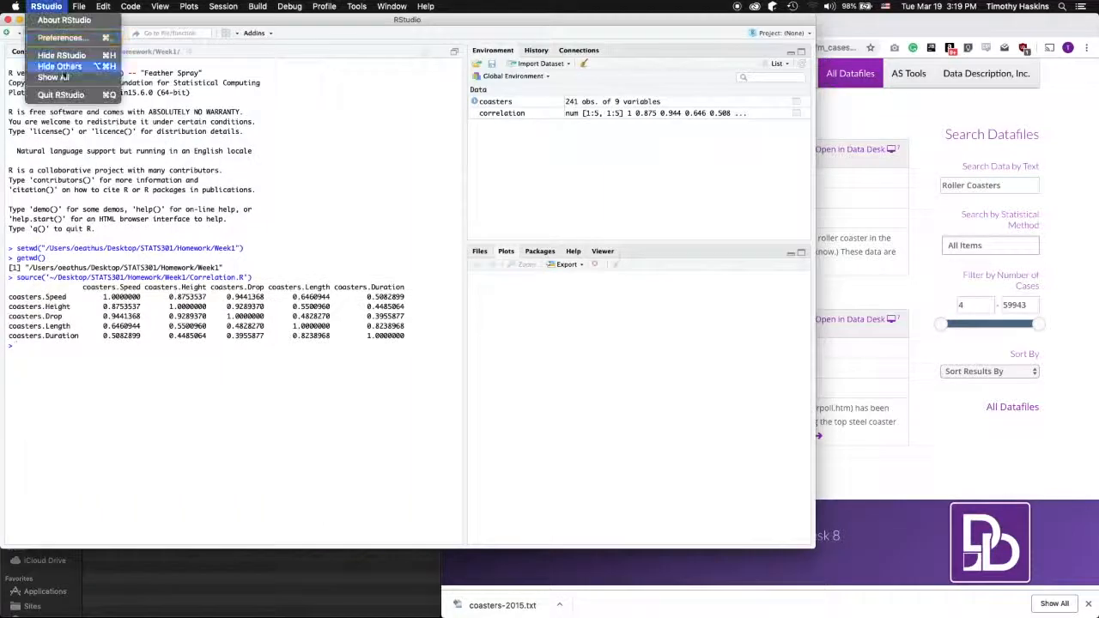
left_click(67, 94)
Quit RStudio without saving and open the Coasters 2015 datafile in Data Desk from Chrome
left_click(440, 83)
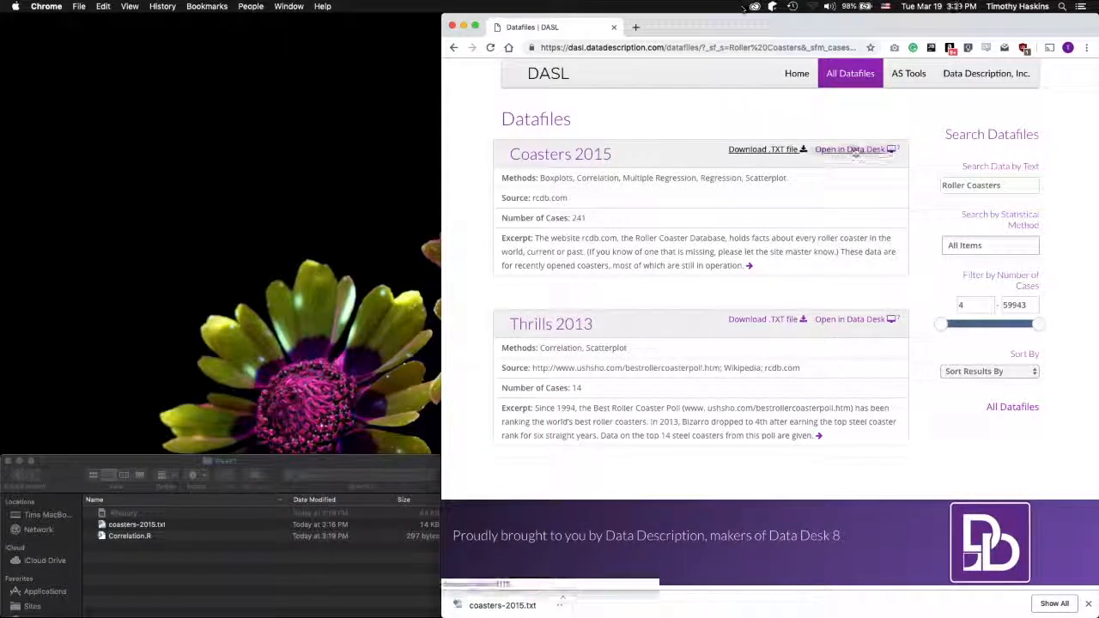
left_click(853, 149)
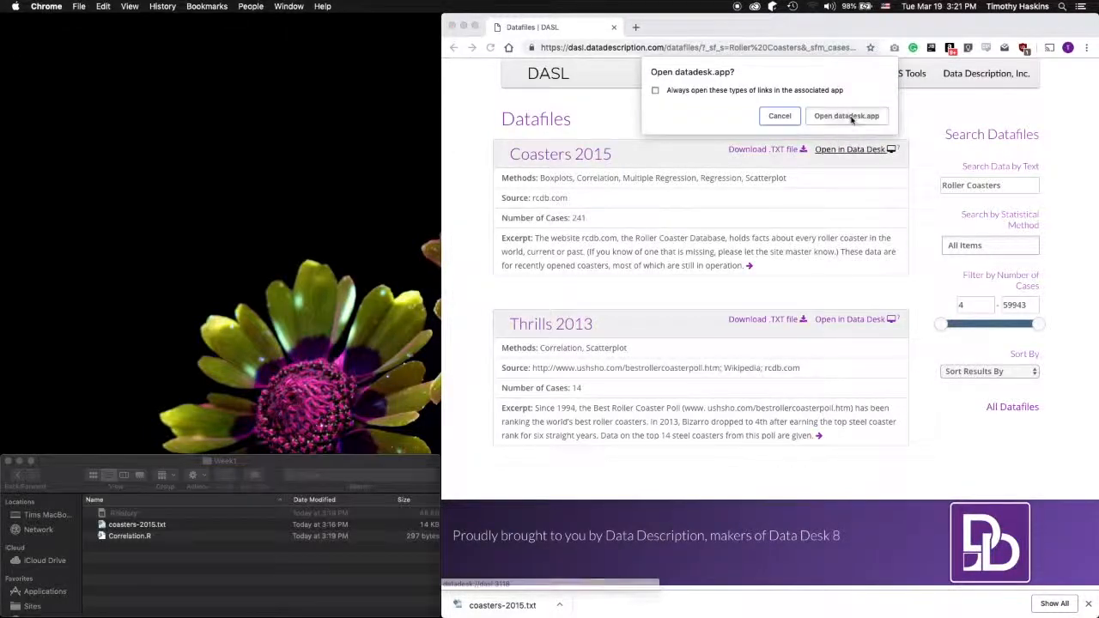
left_click(846, 116)
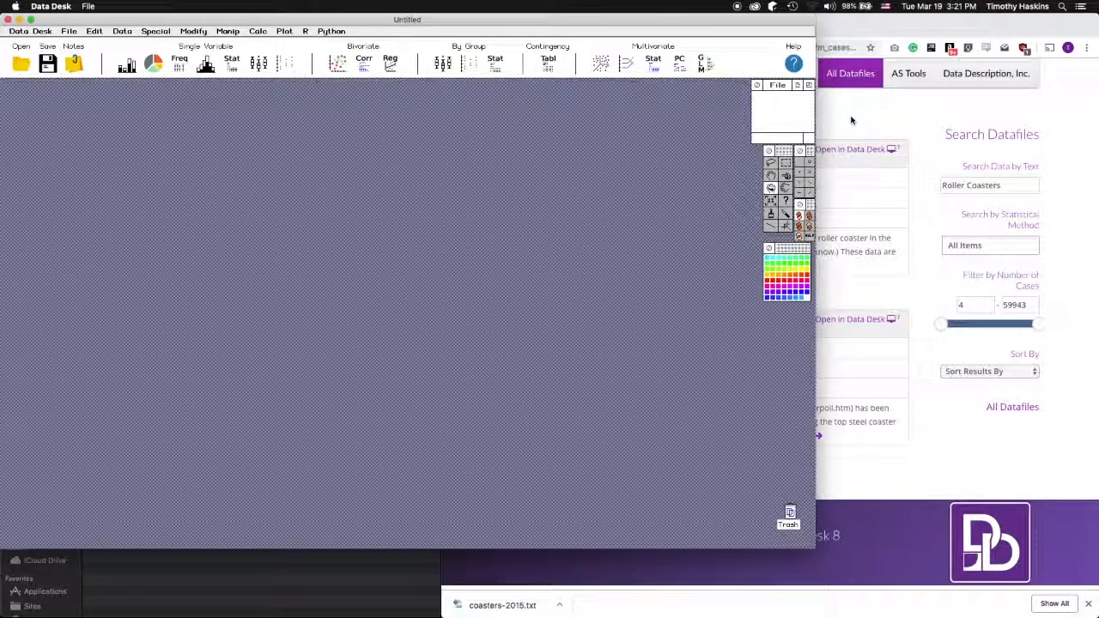
Keep the first row as variable names and compute Pearson correlations for Speed, Height, Drop, Length and Duration
left_click(401, 197)
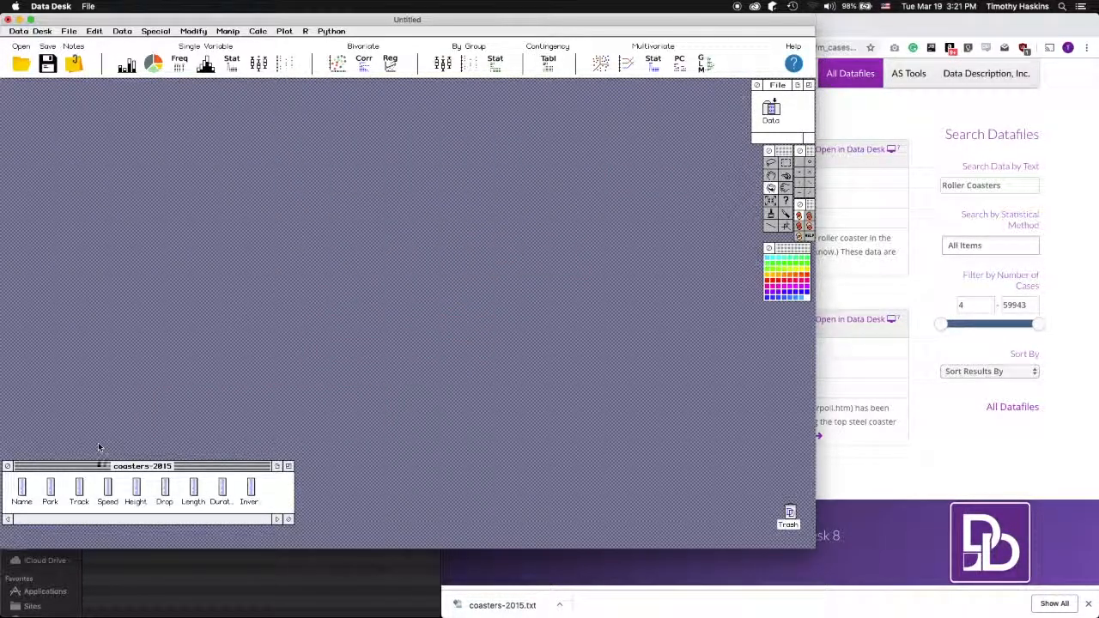
left_click_drag(97, 477, 232, 505)
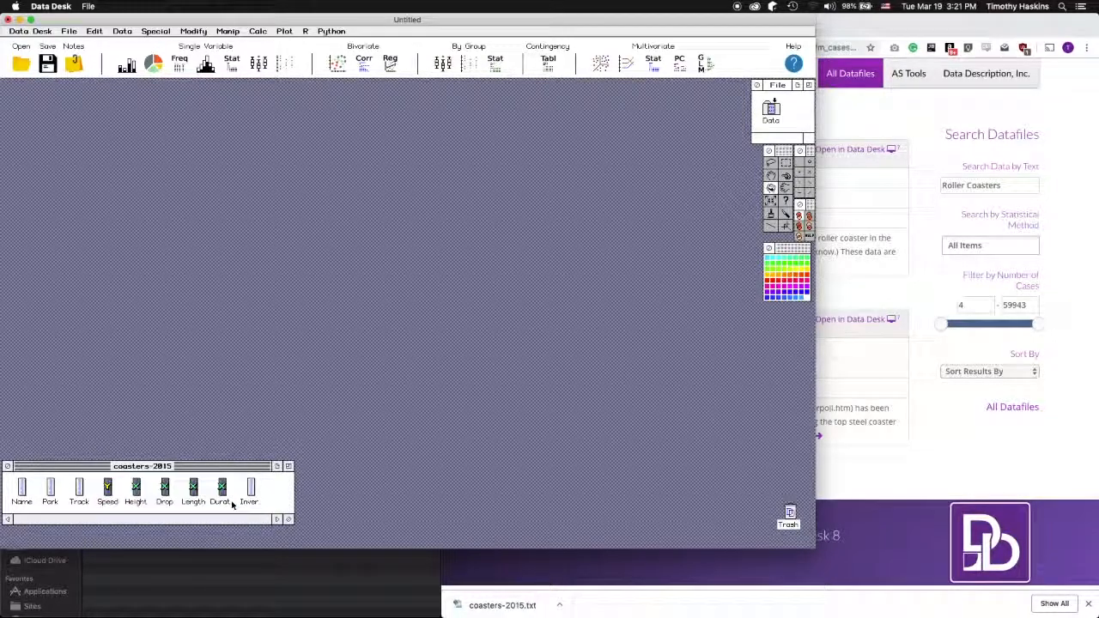
left_click(365, 69)
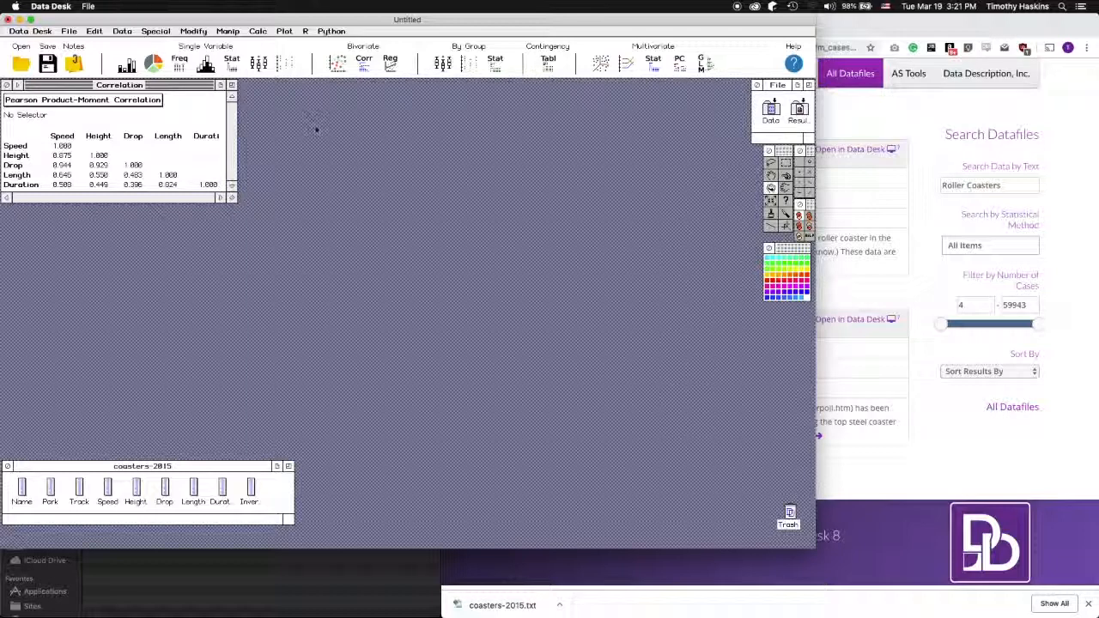
left_click(17, 85)
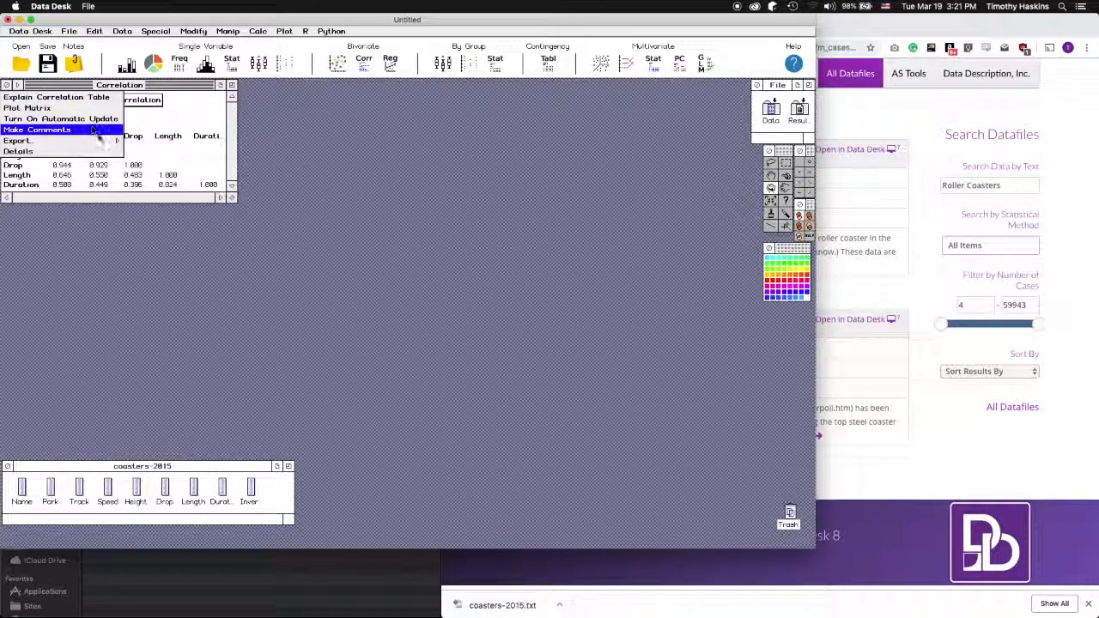
Export the data as coasters.2015.txt into Desktop/STATS301/Homework/Week1
mouse_move(102, 142)
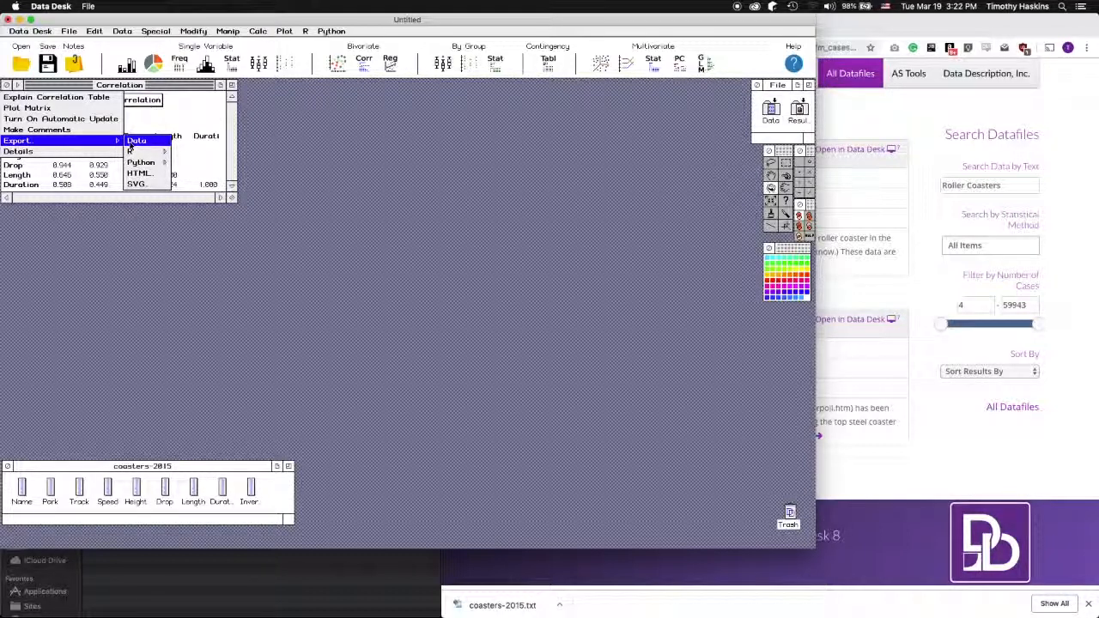
left_click(132, 143)
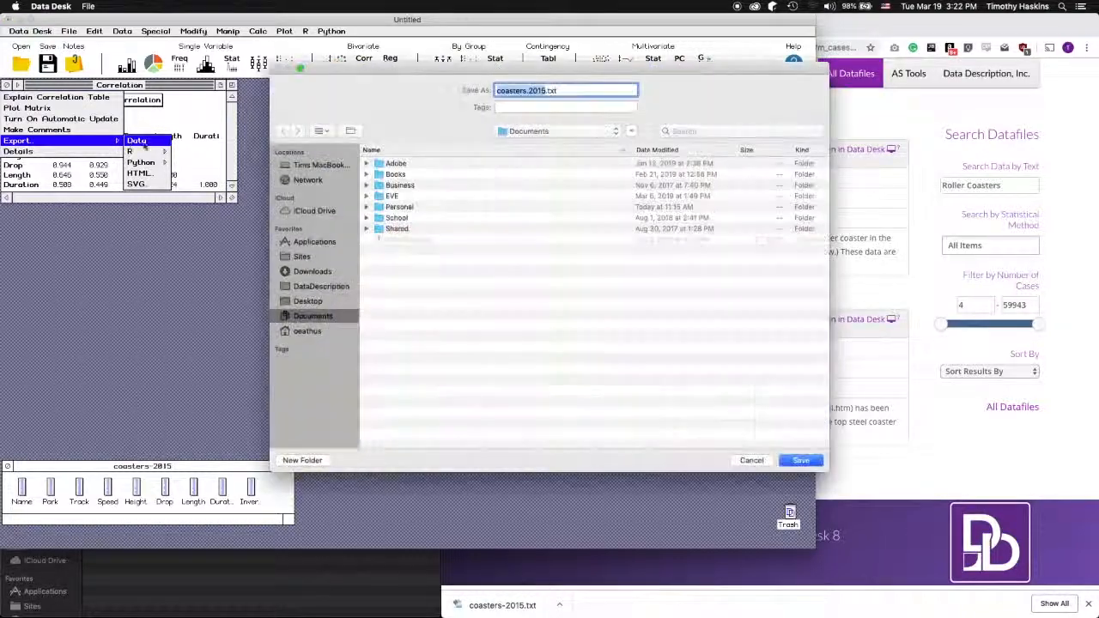
left_click(307, 301)
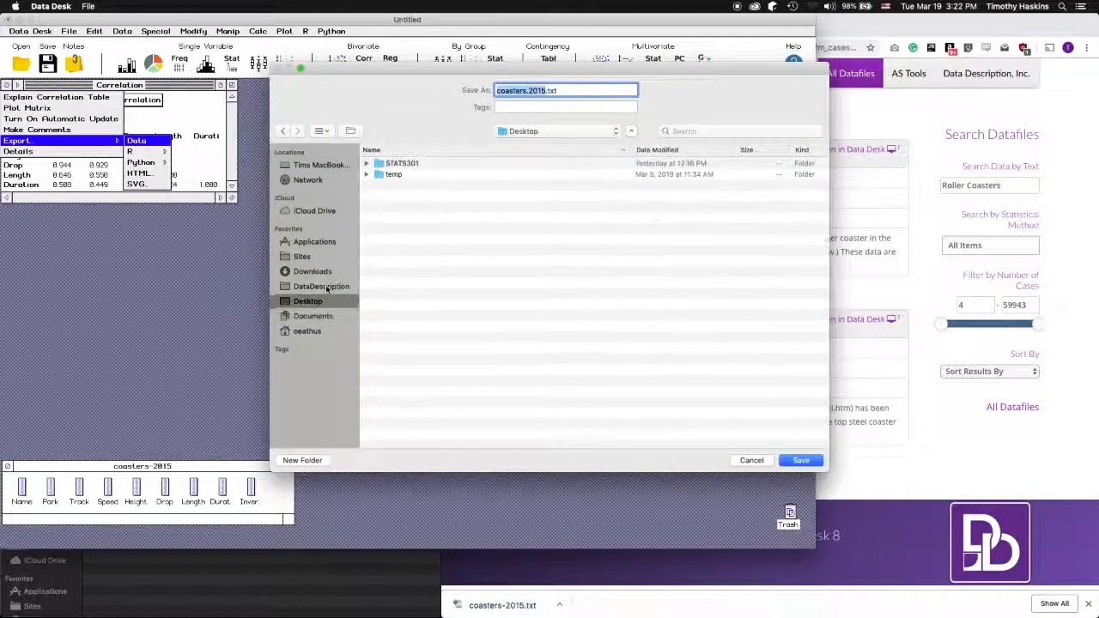
double_click(399, 163)
double_click(399, 164)
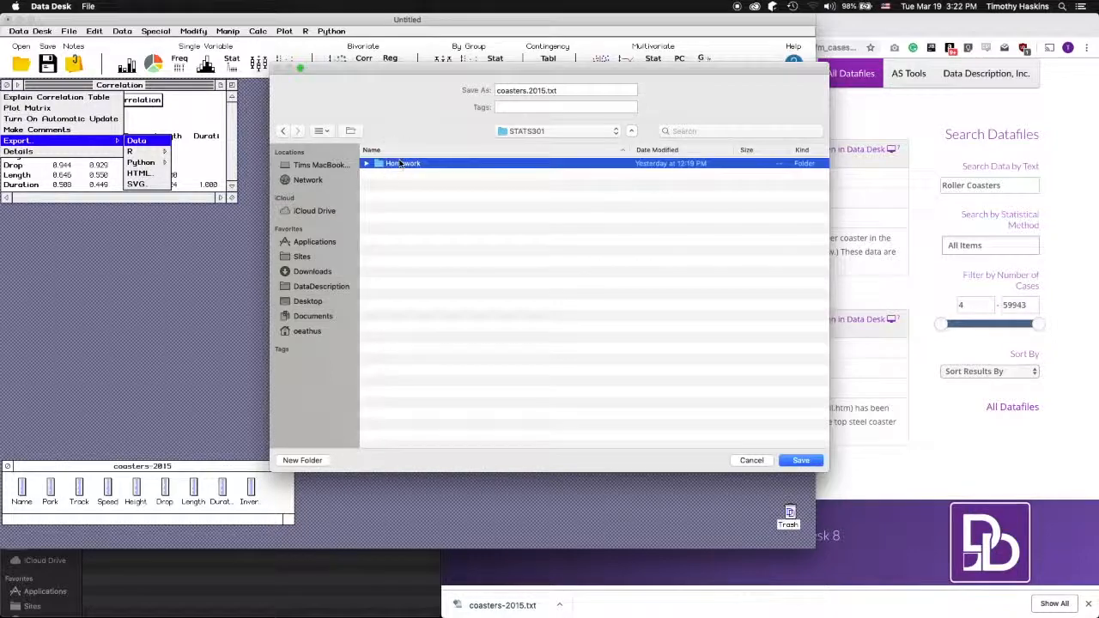
double_click(392, 164)
left_click(801, 461)
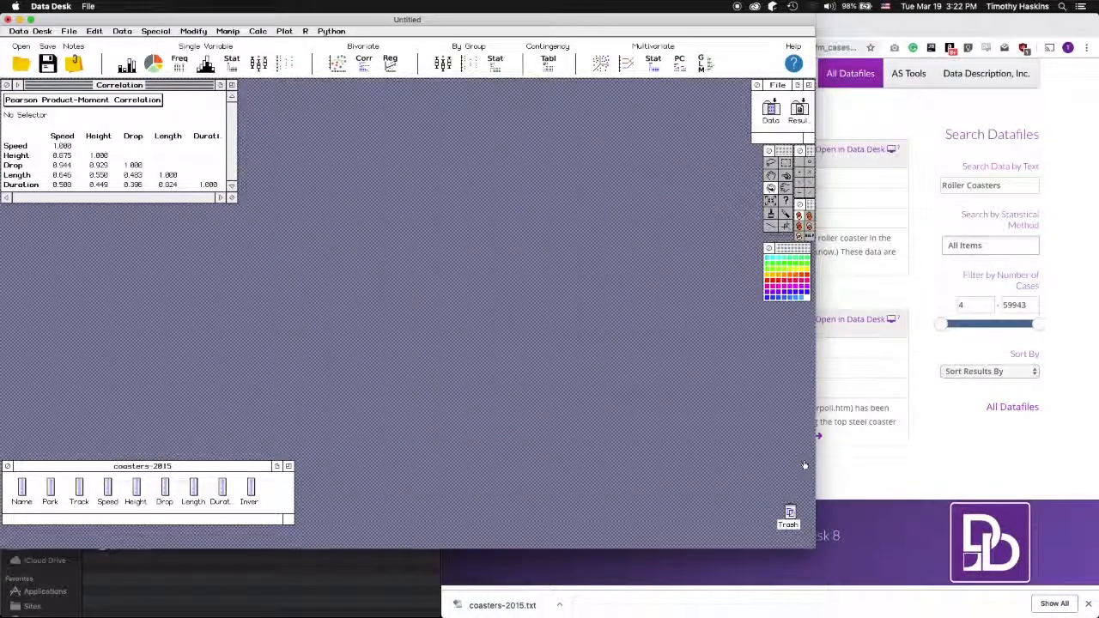
Export the correlation as an R script file named Correlation1.r in the Week1 folder
left_click(17, 85)
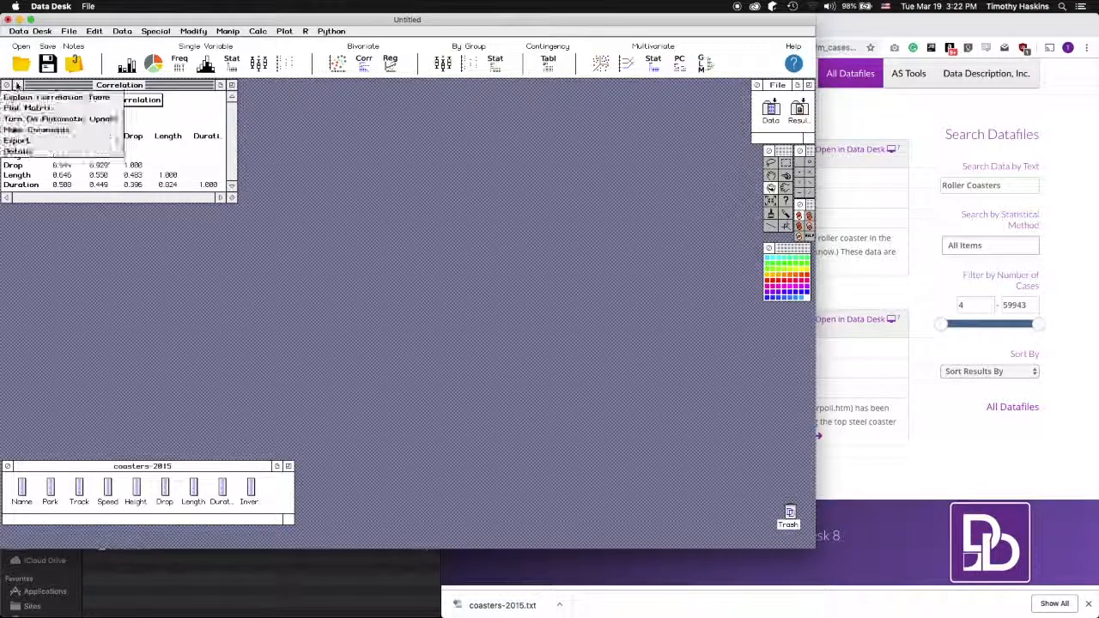
mouse_move(51, 140)
mouse_move(137, 151)
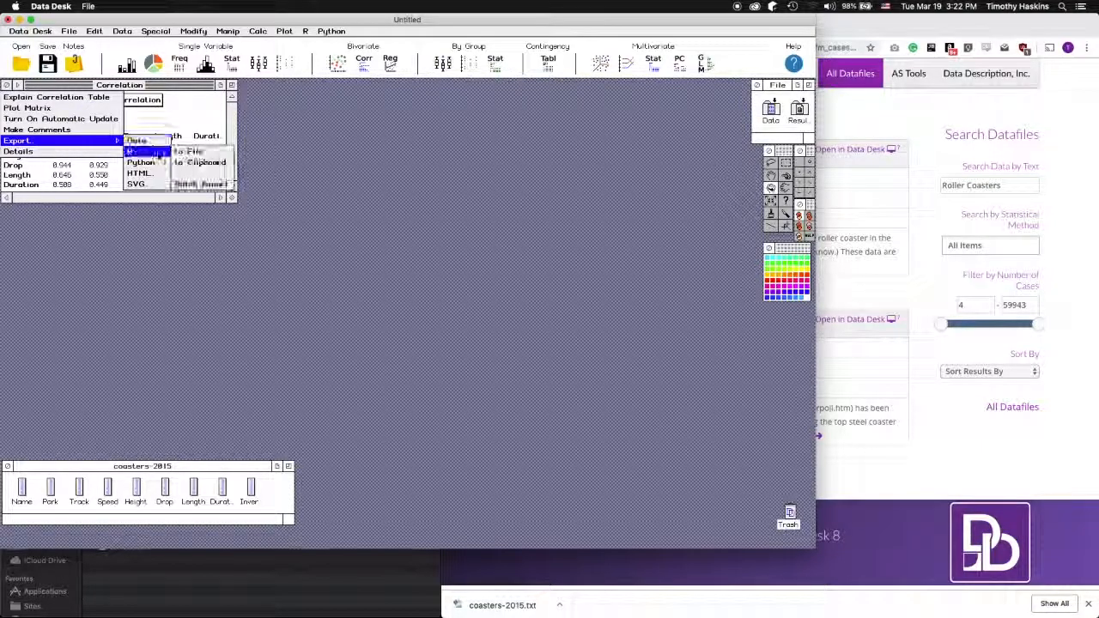
left_click(185, 153)
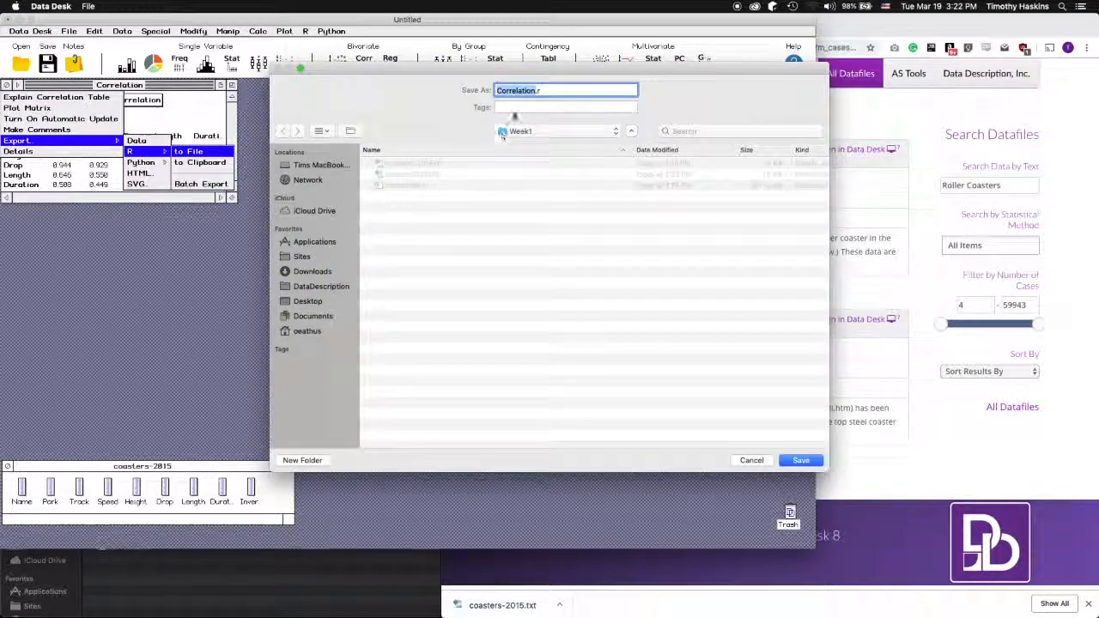
left_click(535, 91)
type("1")
left_click(797, 461)
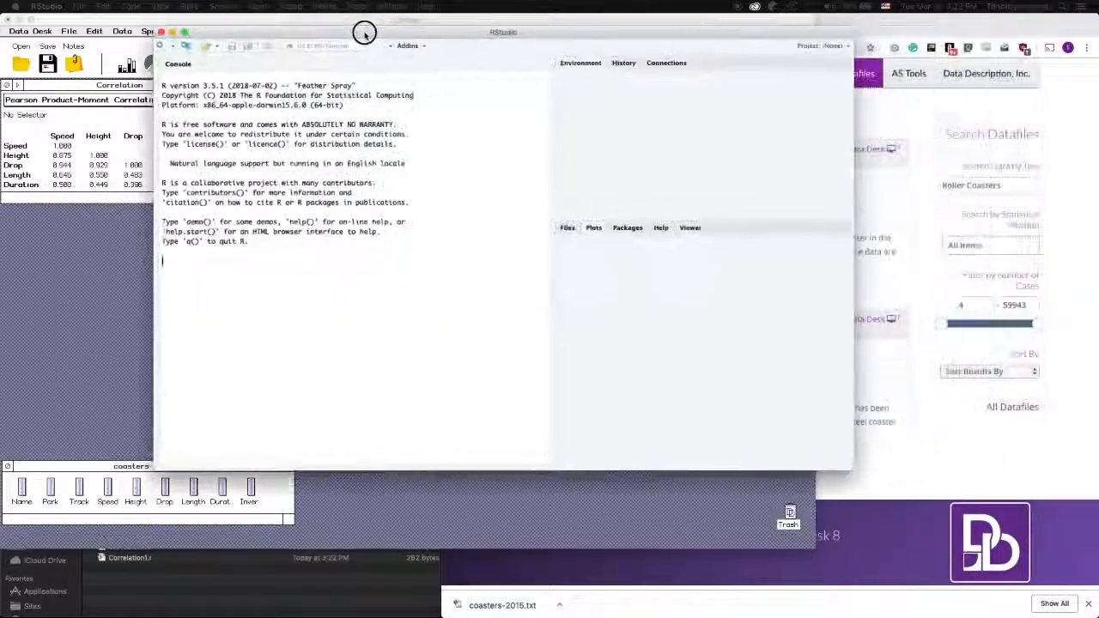
Set the working directory to STATS301/Homework/Week1, confirm it with getwd(), and start opening a file
left_click_drag(306, 49, 259, 61)
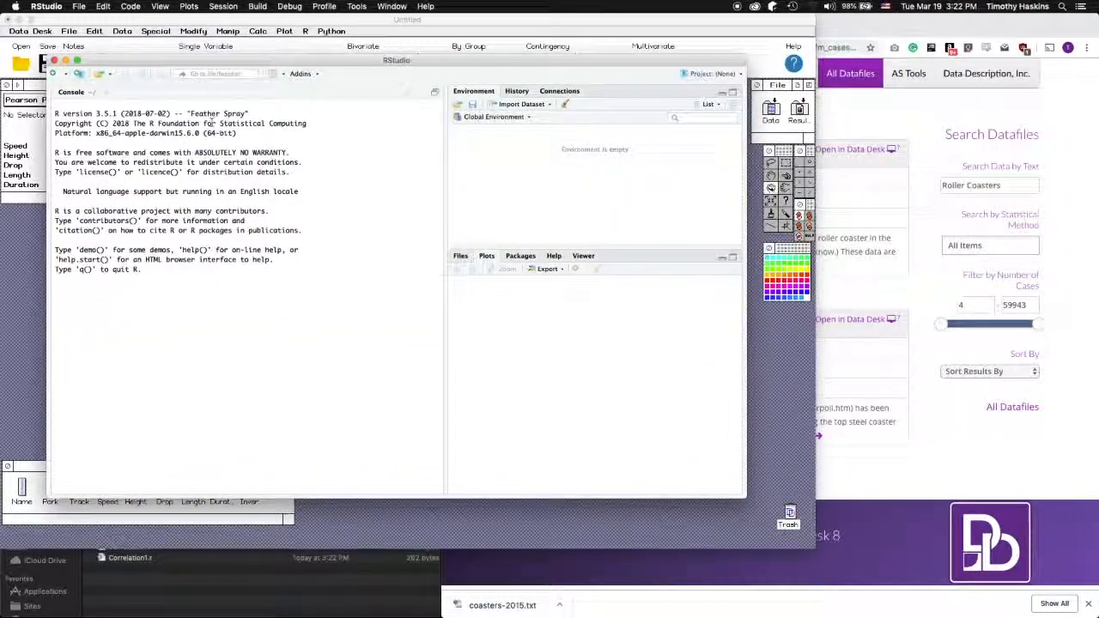
type("setwd(\"/Users/oeathus/")
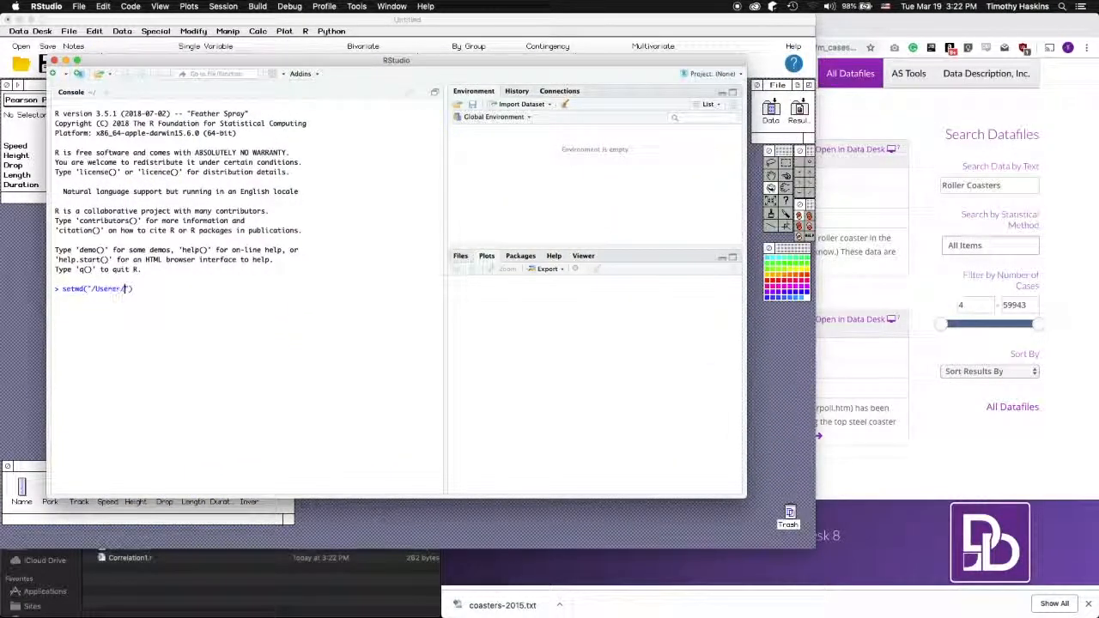
type("Desktop/STATS")
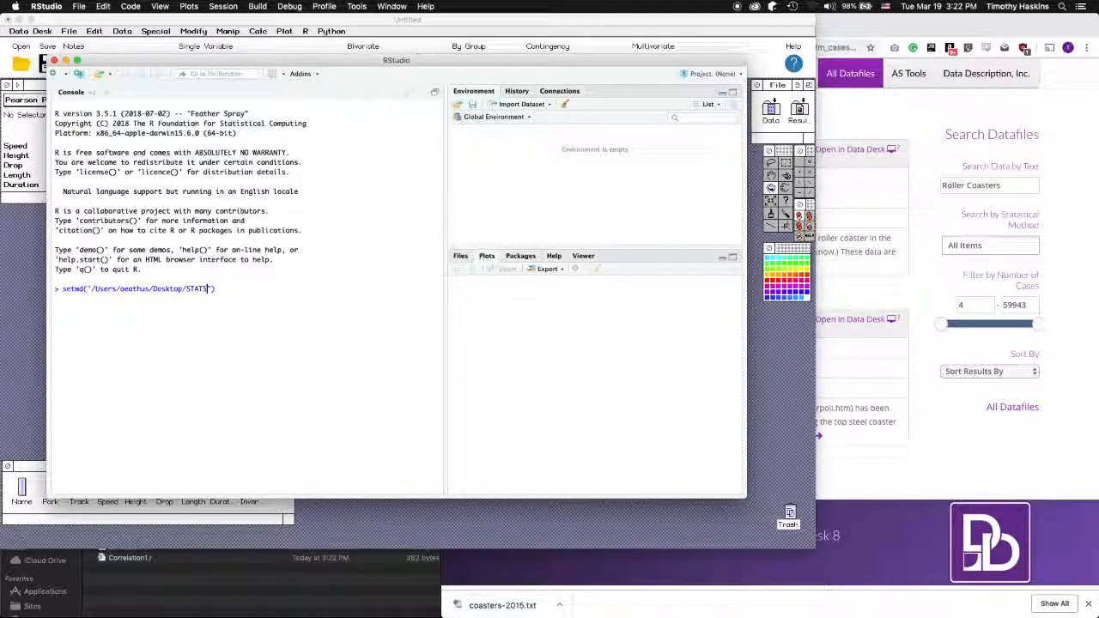
type("301/Homework/Ho")
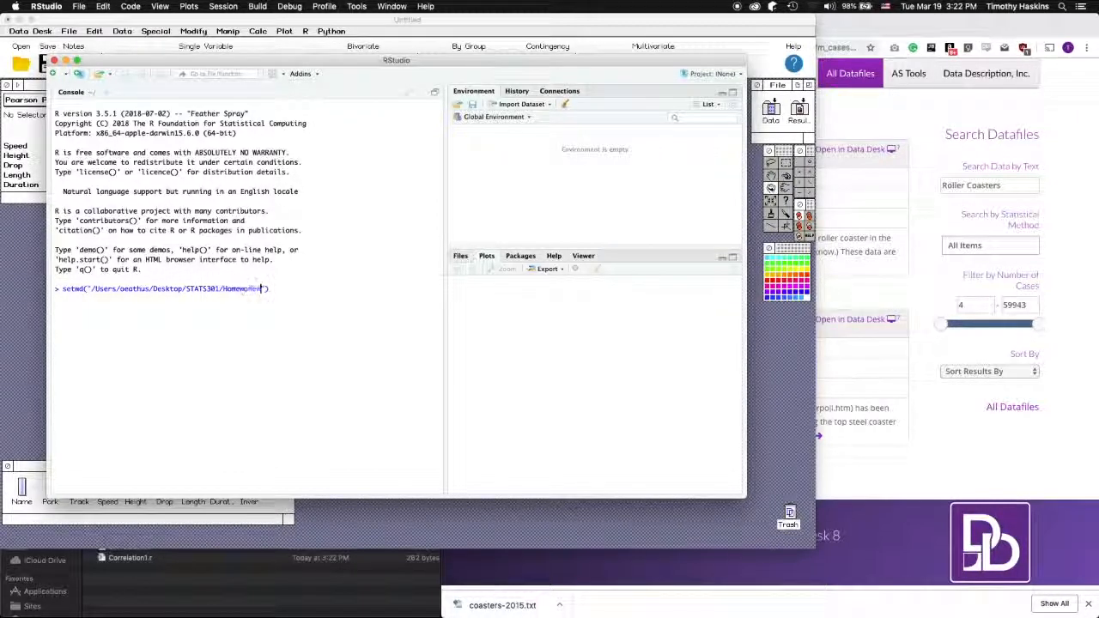
type("ek1")
key("Return")
type("getwd()")
key("Return")
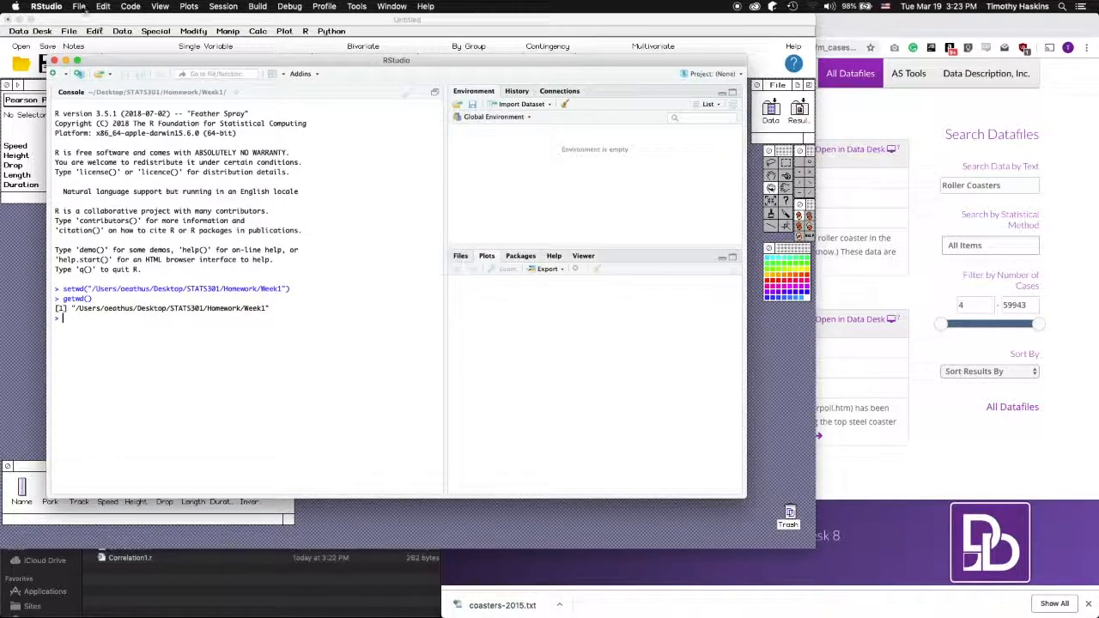
left_click(78, 6)
left_click(101, 48)
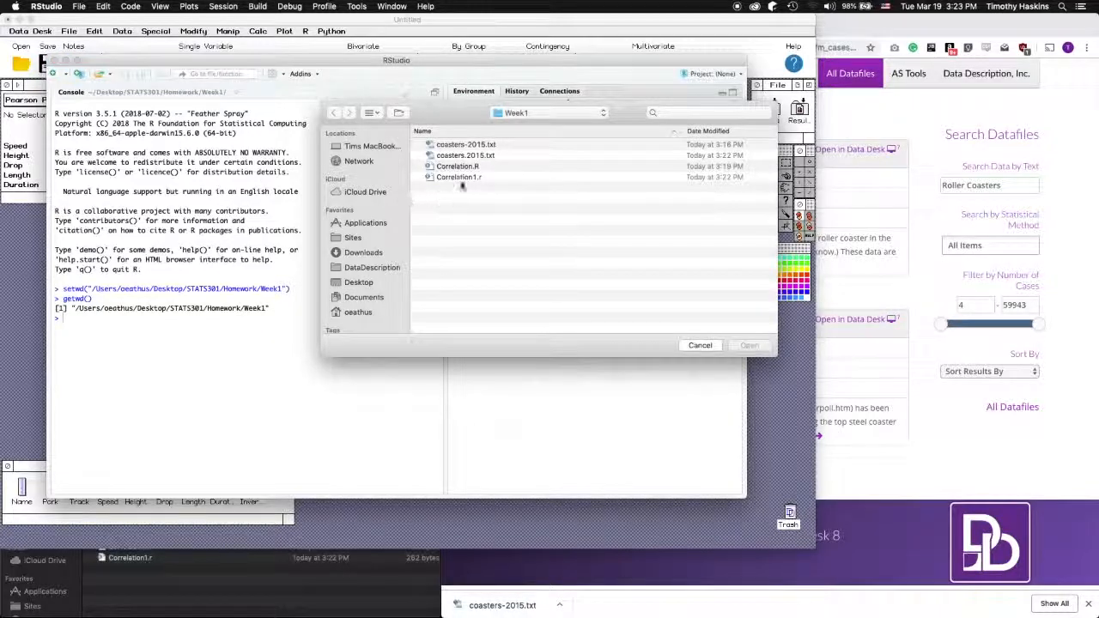
Open Correlation1.r from Week1 and source it, printing the 5×5 correlation matrix and coasters.2015 data
left_click(465, 178)
left_click(753, 348)
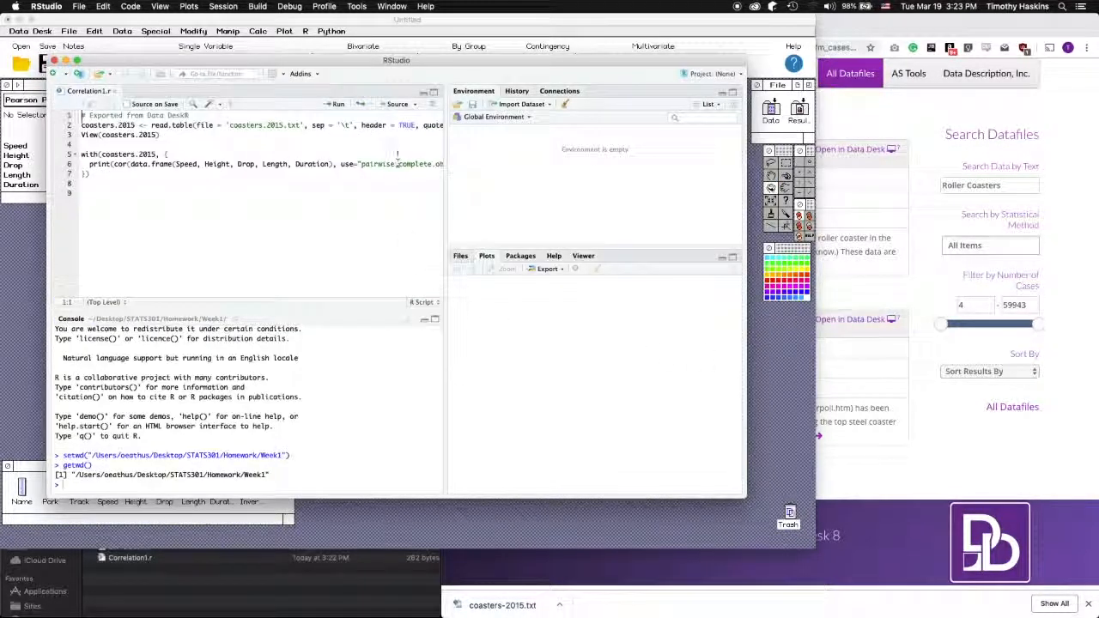
left_click(395, 104)
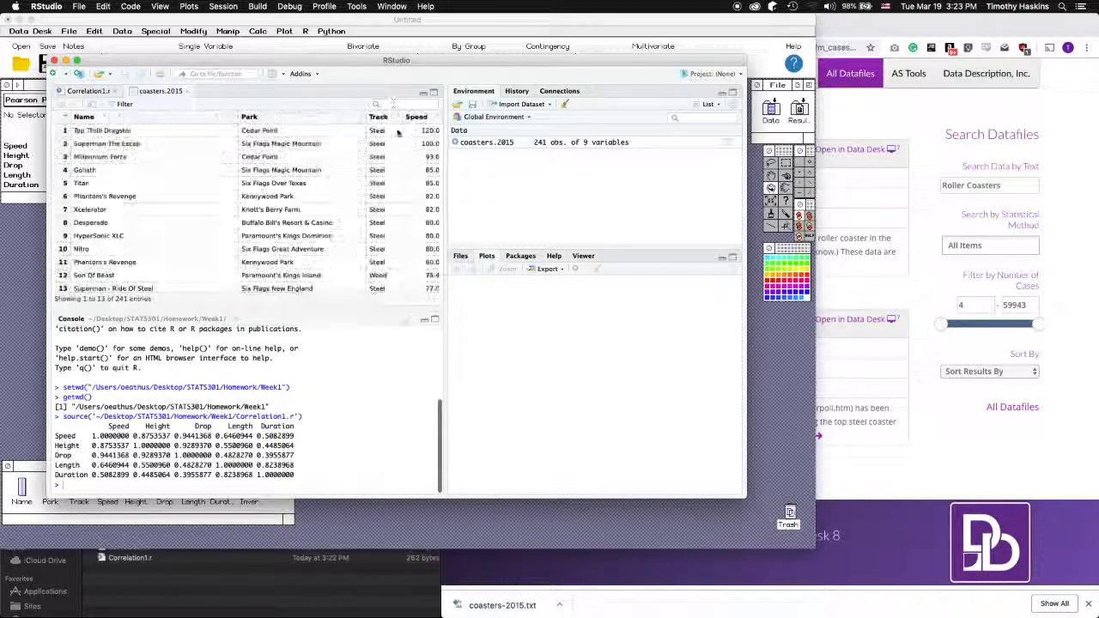